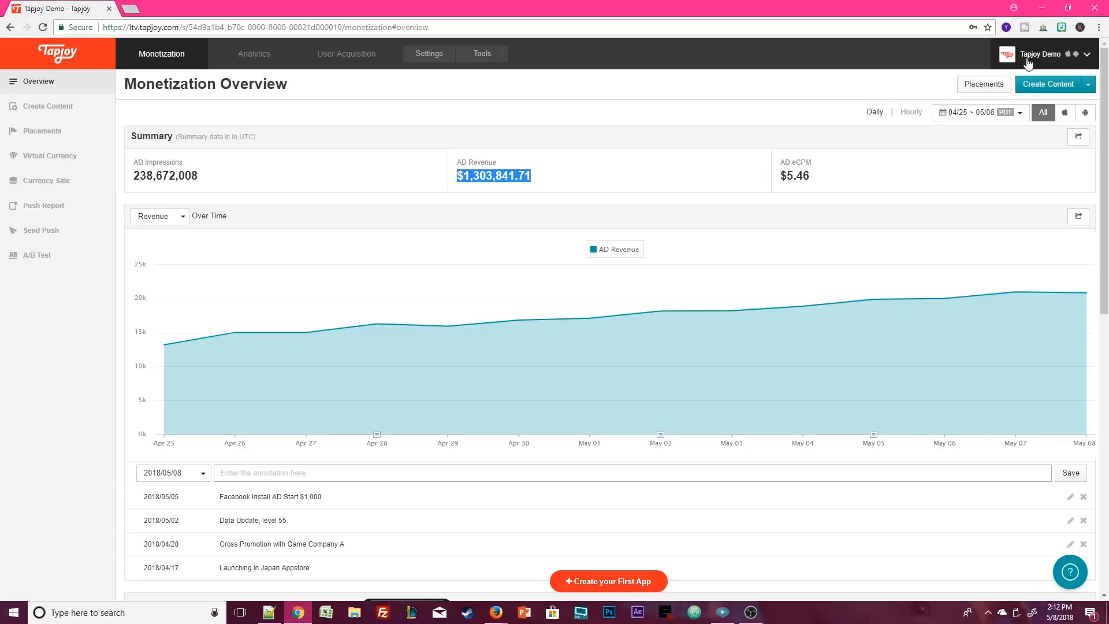
Step: Start adding a new app to the Tapjoy account and choose Android as its platform
click(1076, 60)
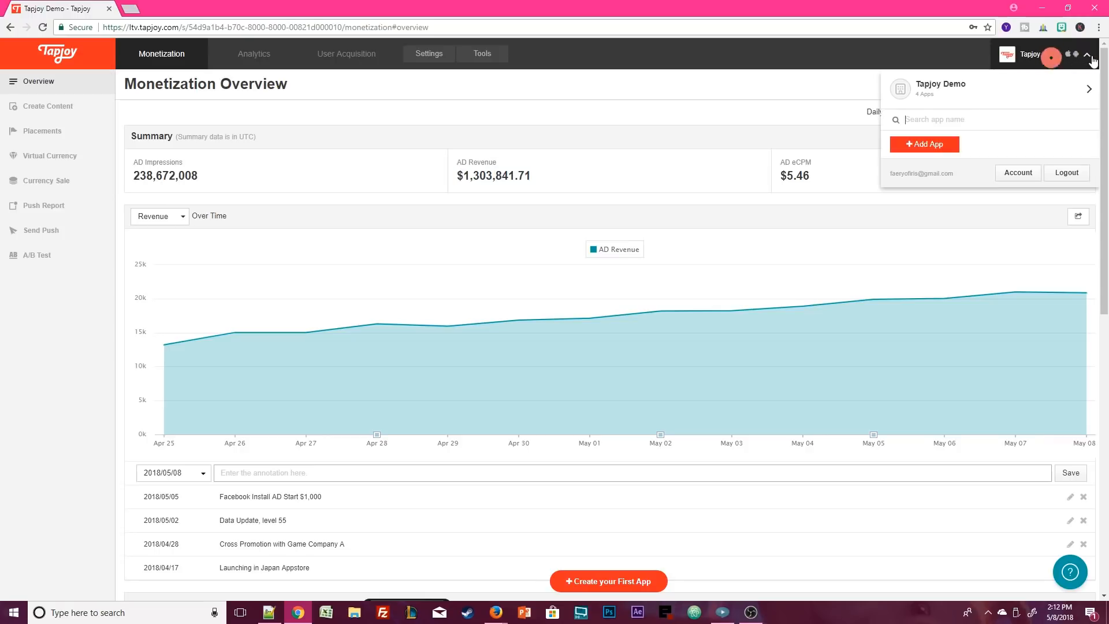
click(923, 146)
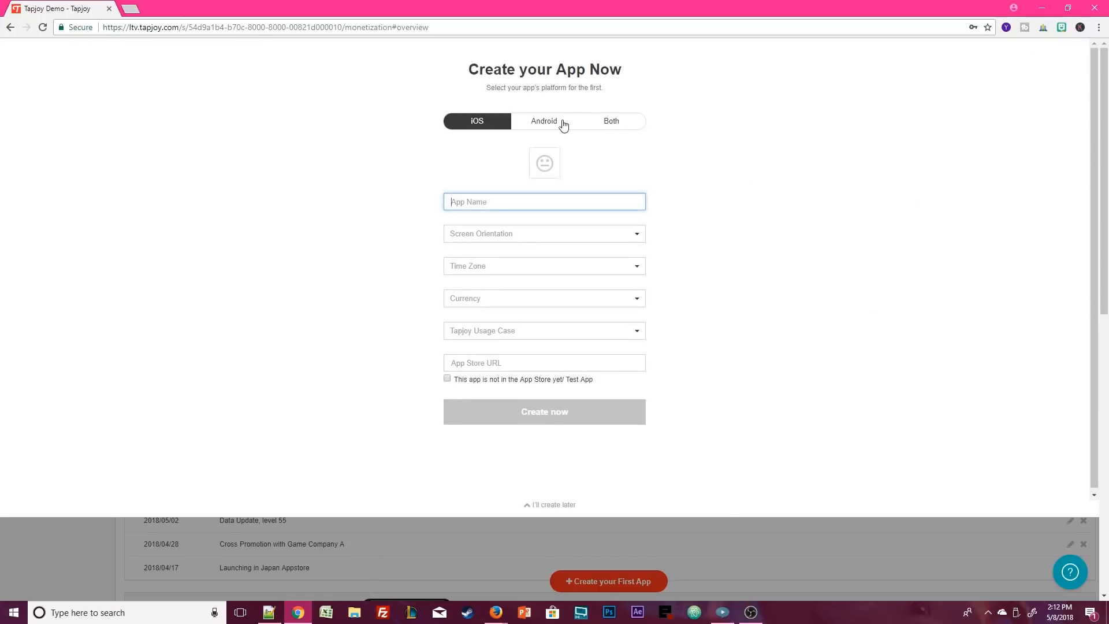
click(561, 124)
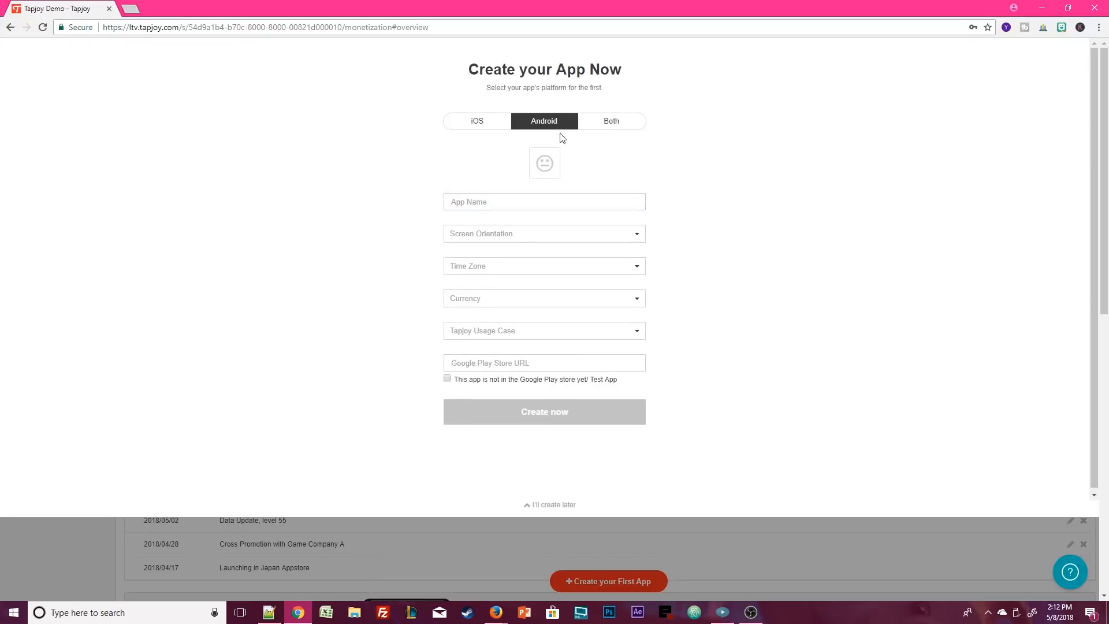
Step: Upload promotion.png from the Flat Icons folder inside Pictures > Icons as the app's icon
click(549, 175)
double_click(158, 144)
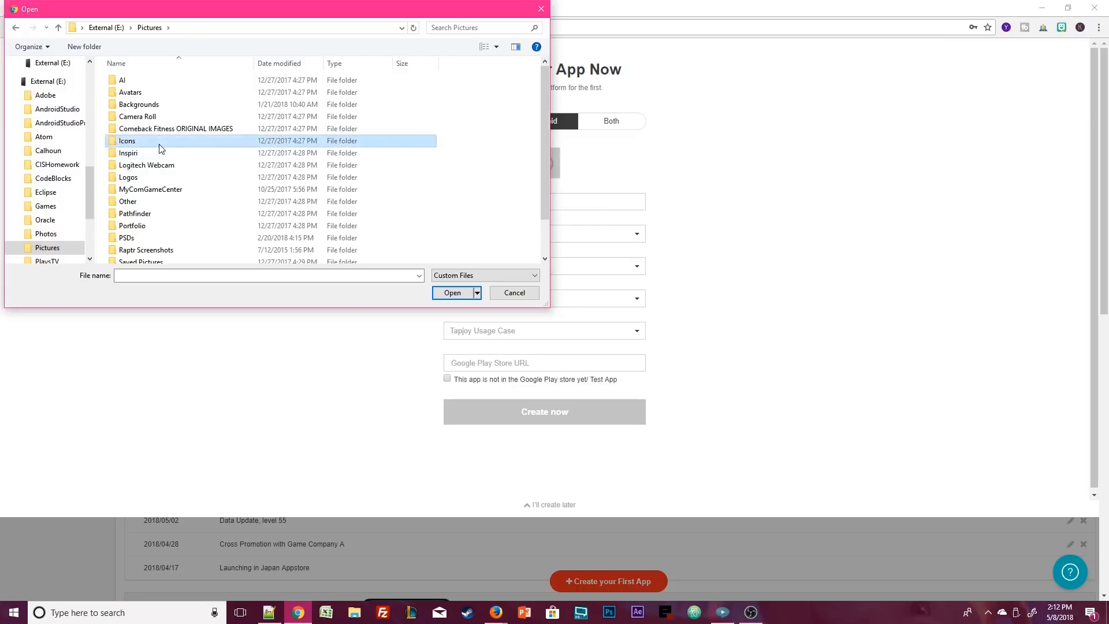
double_click(165, 102)
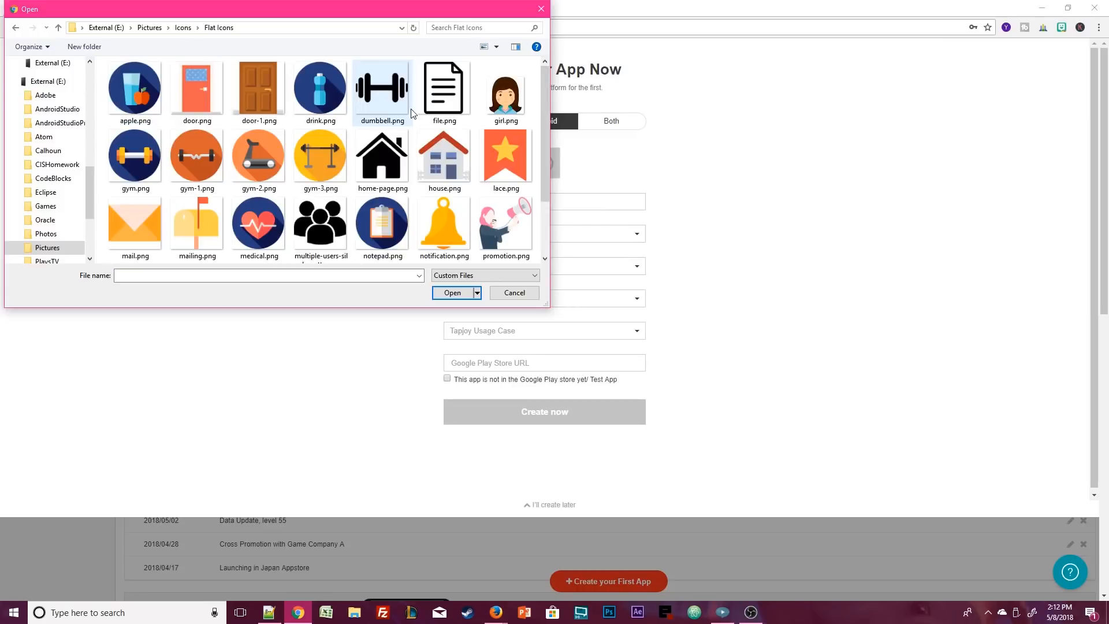
click(505, 224)
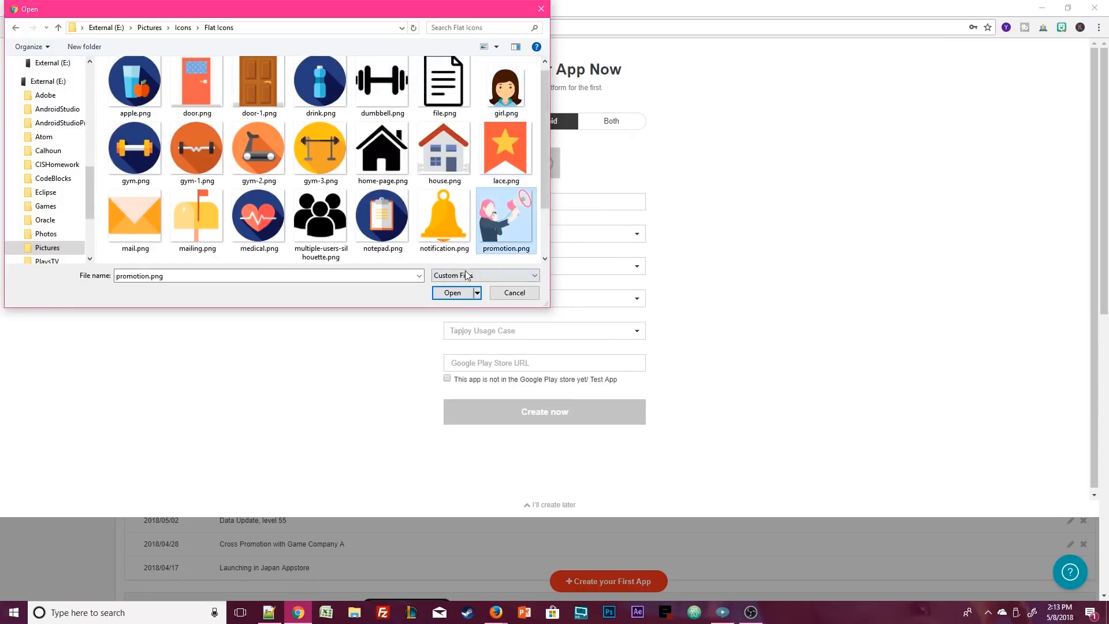
click(454, 293)
Step: Name the app "Tap Joy Test App" and set its screen orientation to Portrait
click(534, 201)
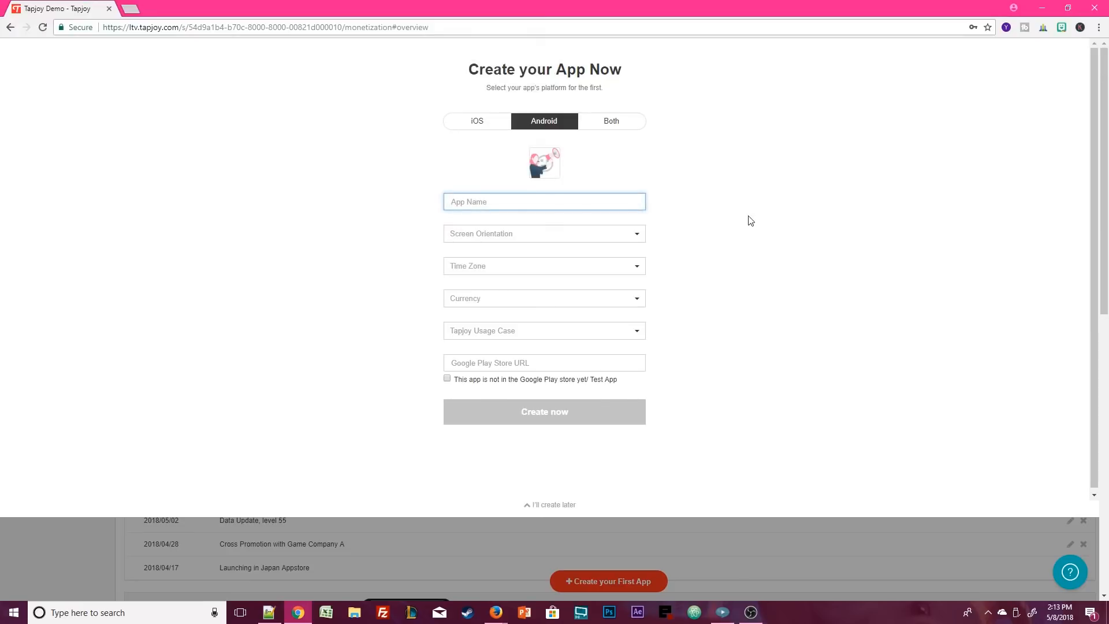
text(TapJo)
key(BackSpace)
key(BackSpace)
text(Joy Test App)
click(645, 235)
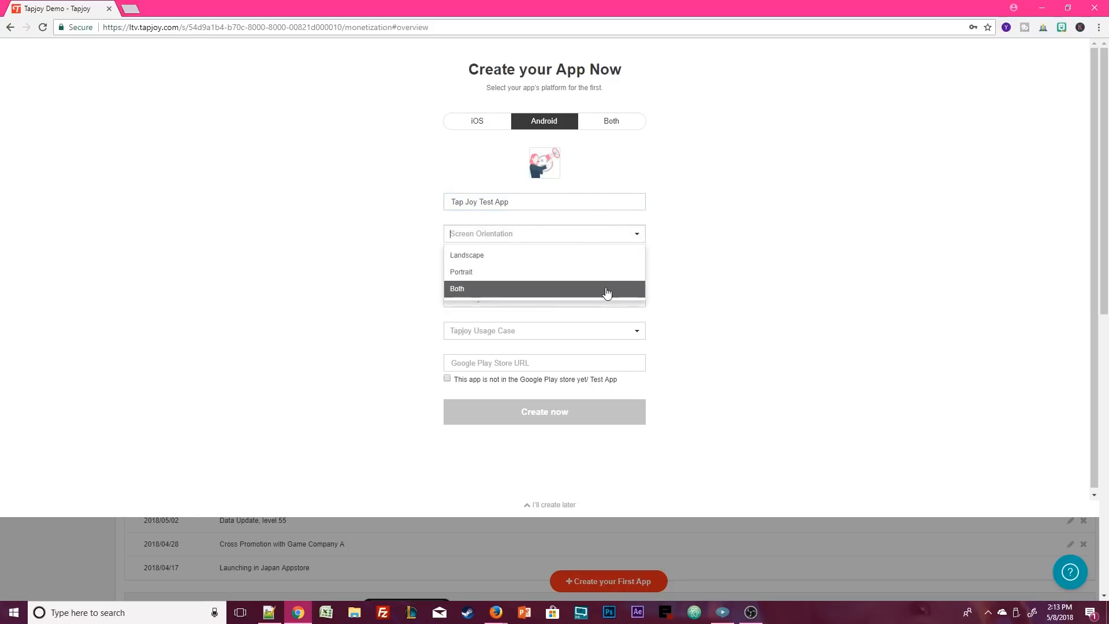
click(602, 277)
Step: Set the app to (GMT-08:00) Pacific Time (US & Canada), currency USD ($) and full use of Tapjoy's Mobile Impact Platform
click(593, 266)
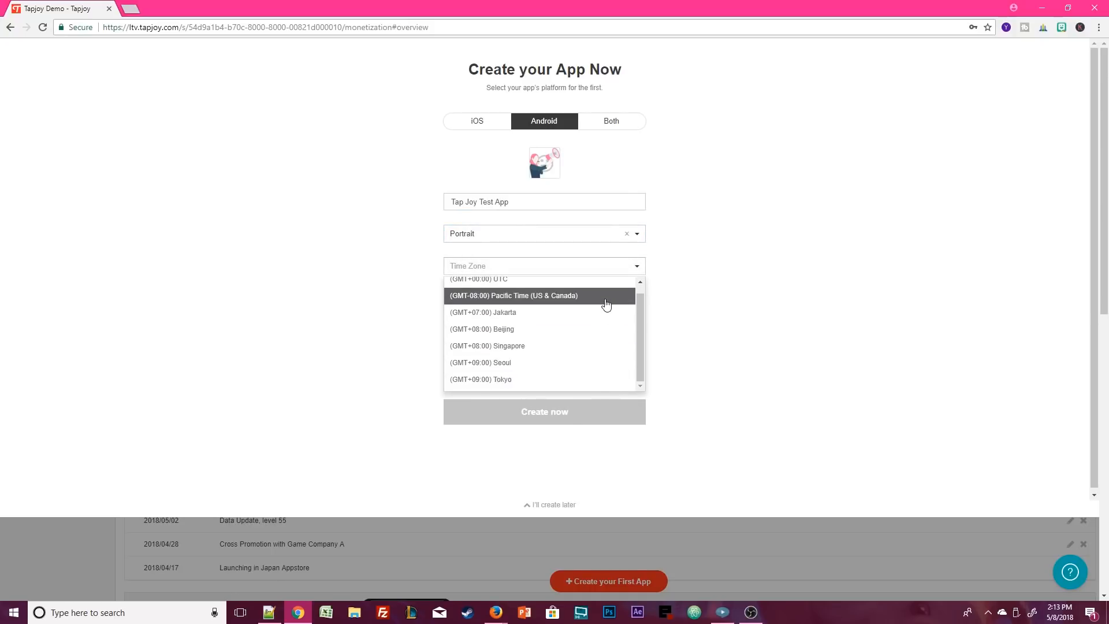
click(606, 305)
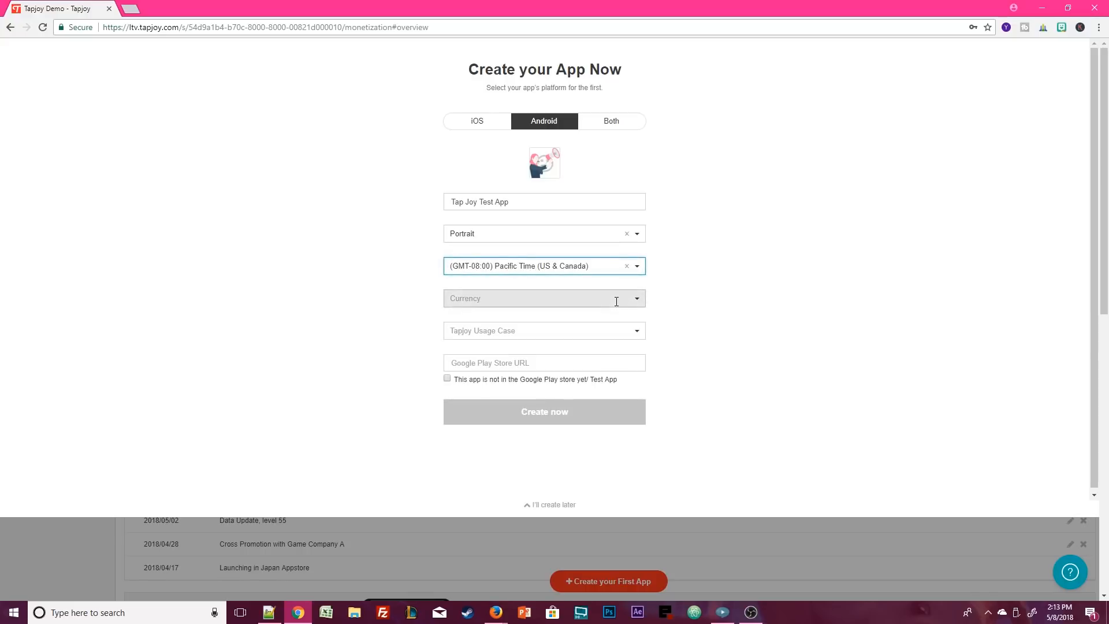
click(621, 299)
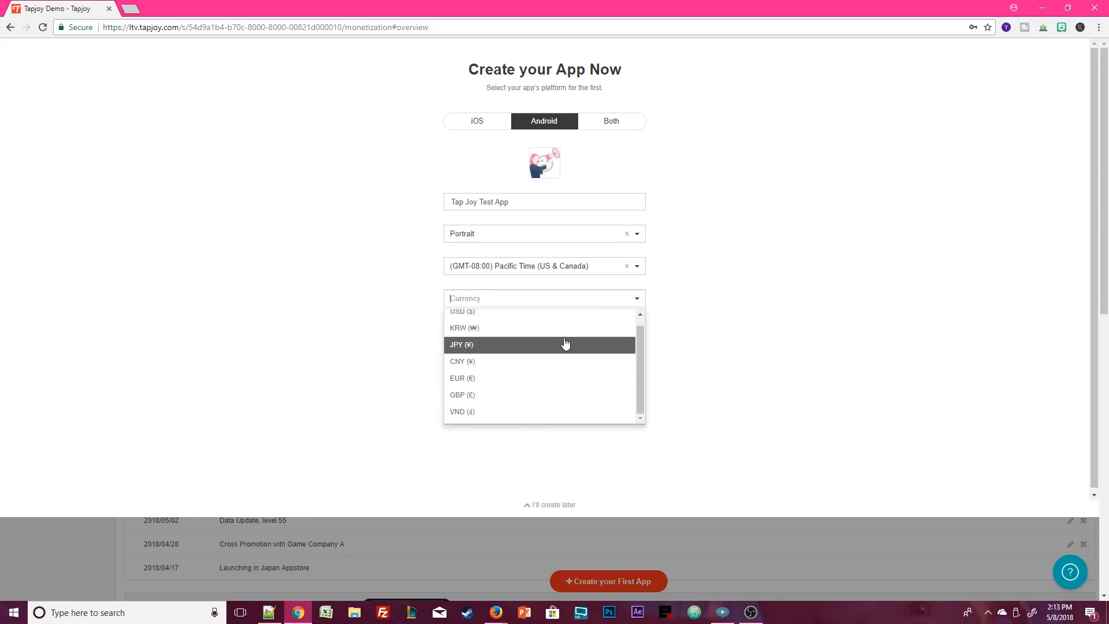
click(560, 324)
click(617, 330)
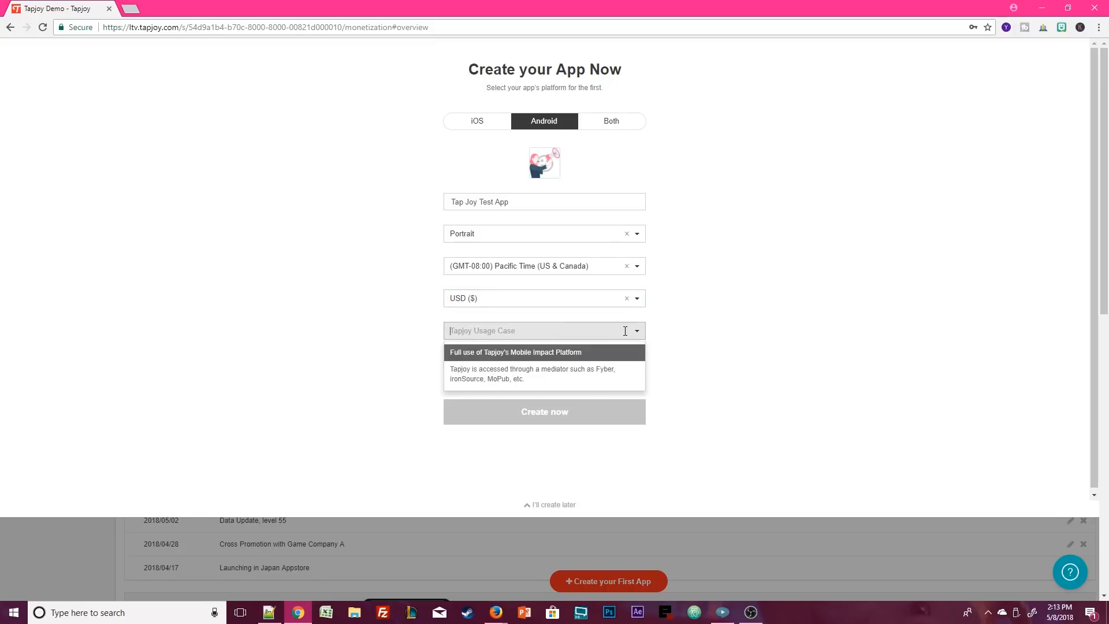
click(595, 353)
Step: Mark the app as a test app not yet in the Google Play store and create it
click(556, 362)
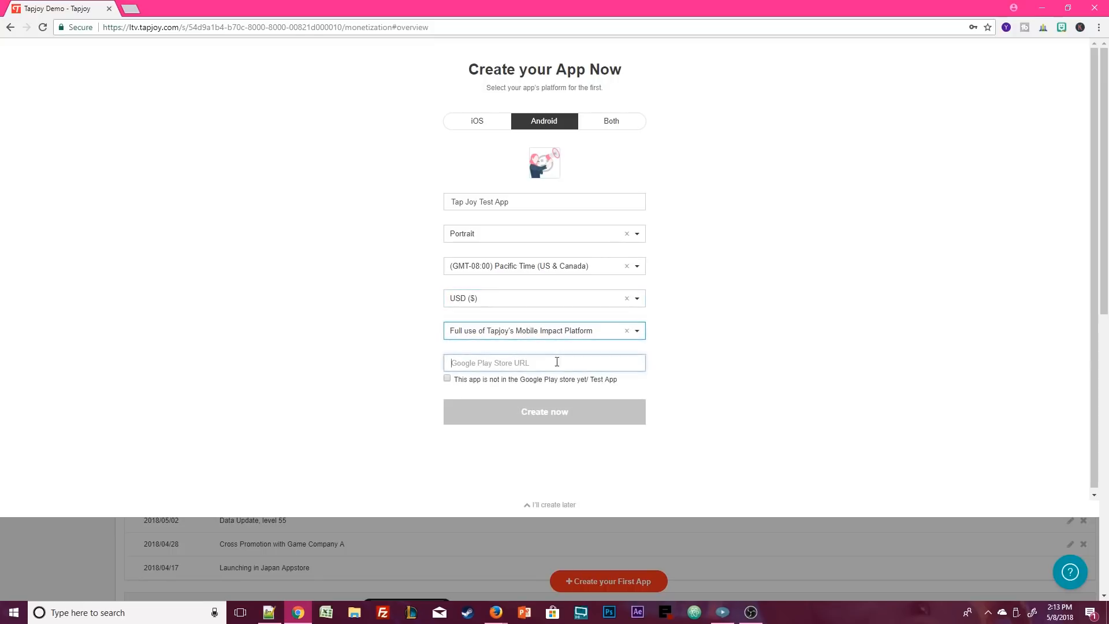
click(448, 379)
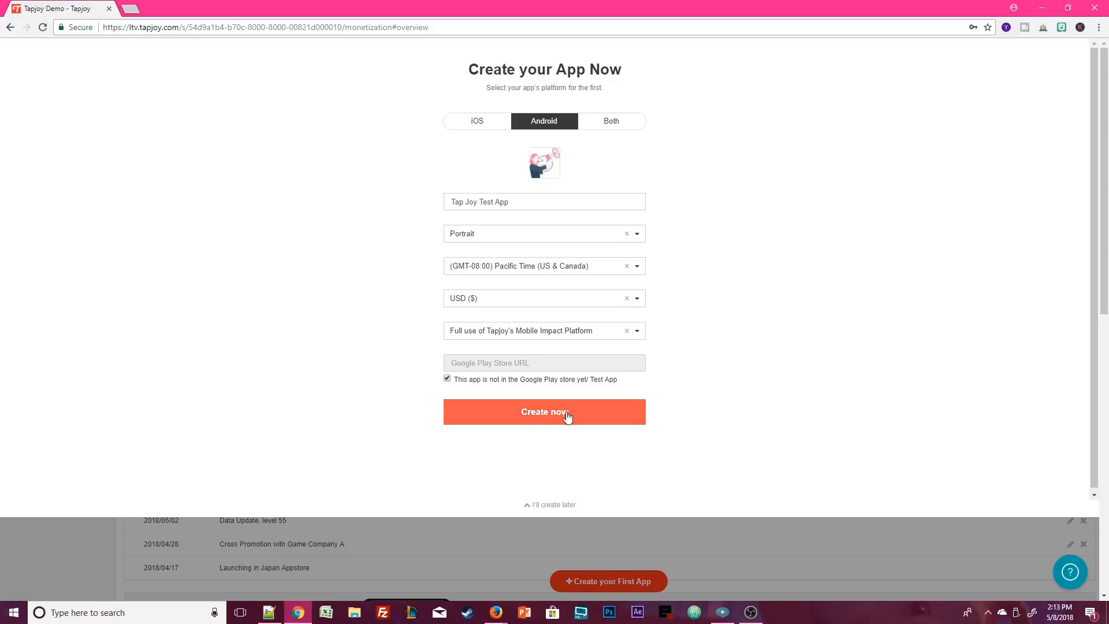
click(566, 416)
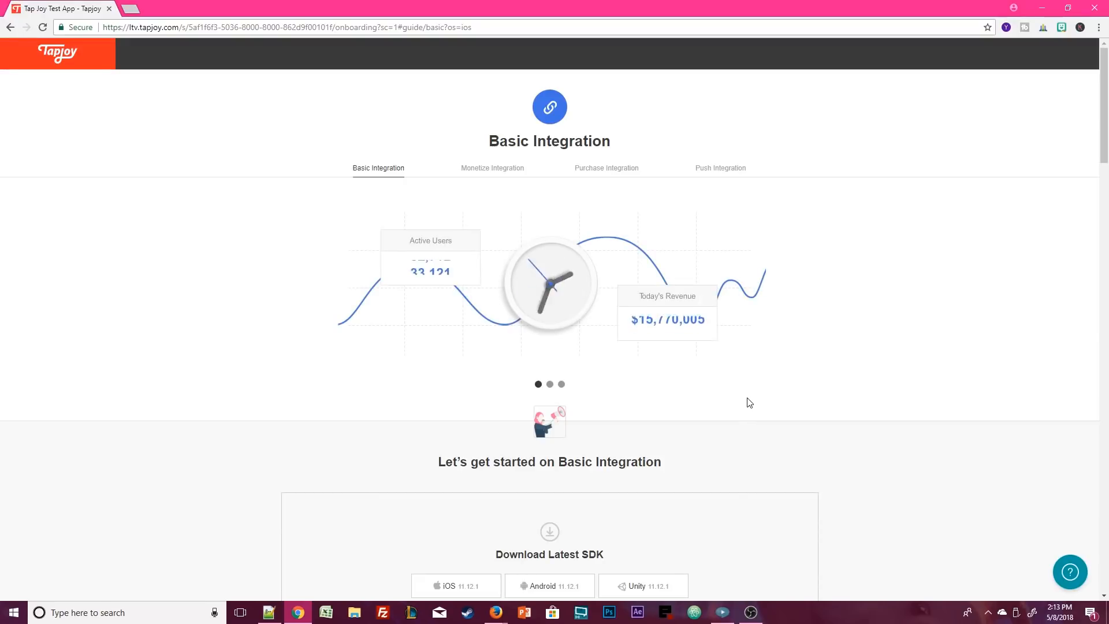
Step: Review the Basic Integration guide, from the Android SDK key through the setup sections to the integration tracker
scroll(517, 382, down, 2)
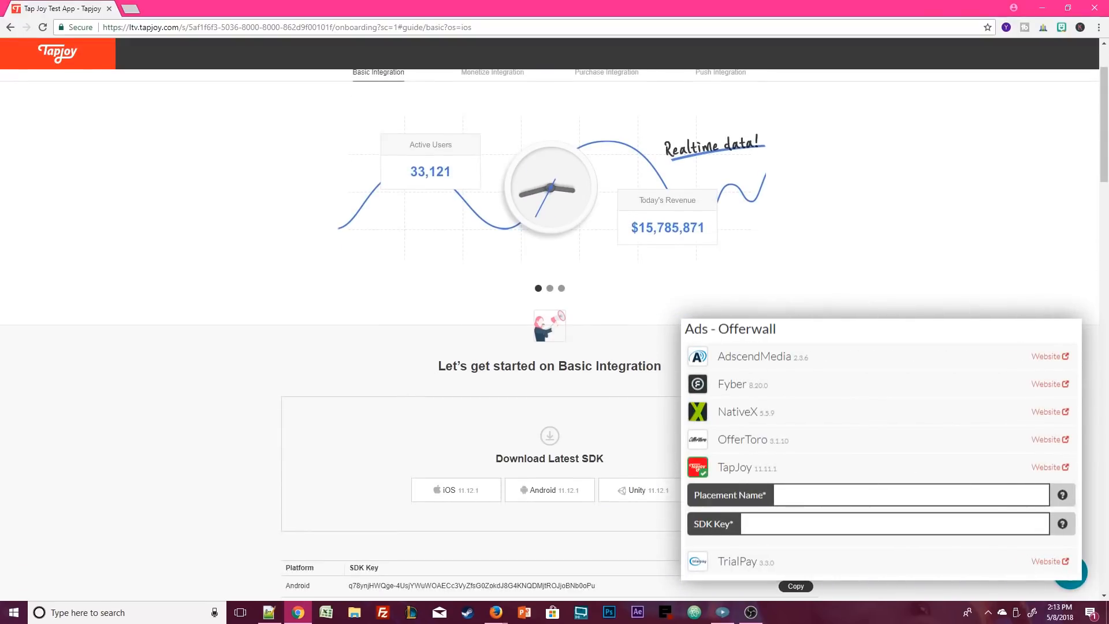
scroll(552, 435, down, 4)
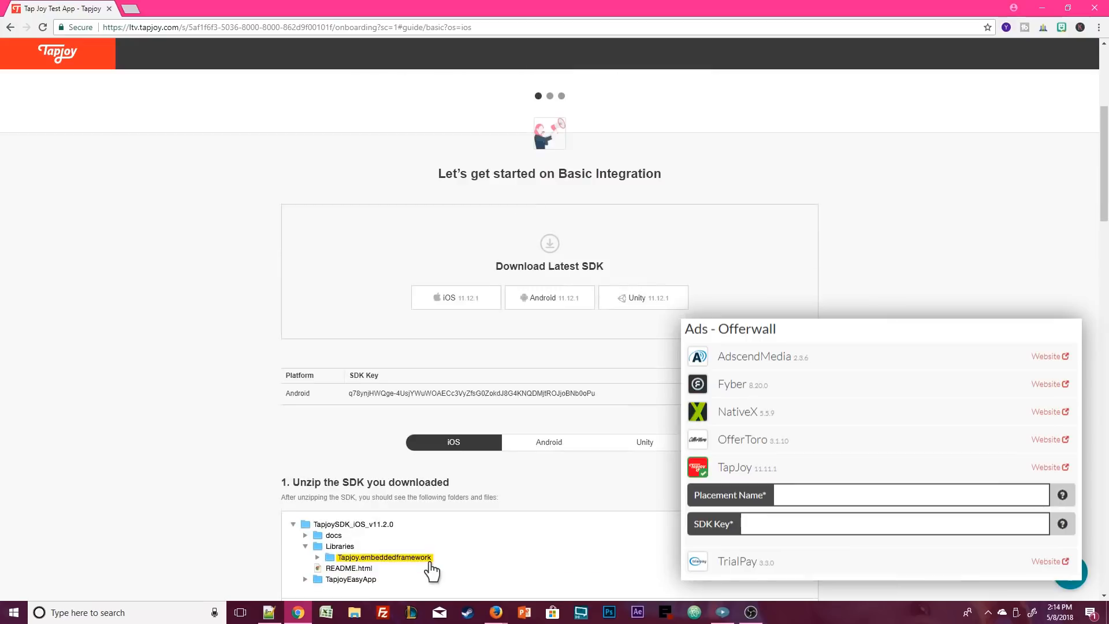
scroll(549, 335, down, 1)
scroll(417, 332, down, 1)
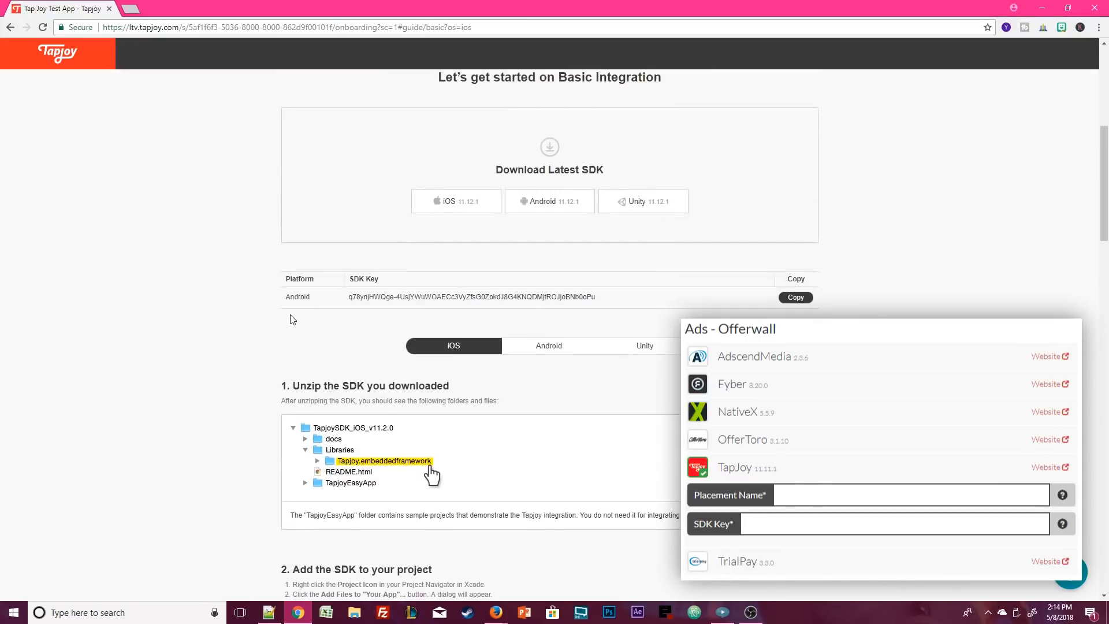
scroll(353, 314, down, 6)
scroll(353, 315, down, 7)
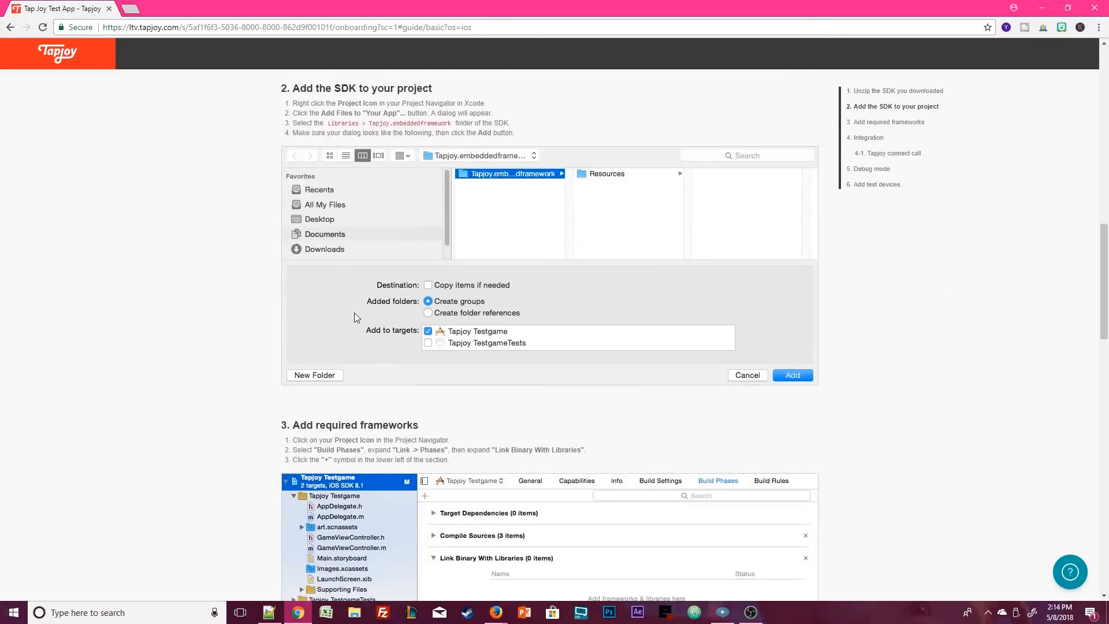
scroll(356, 313, up, 4)
scroll(730, 296, down, 8)
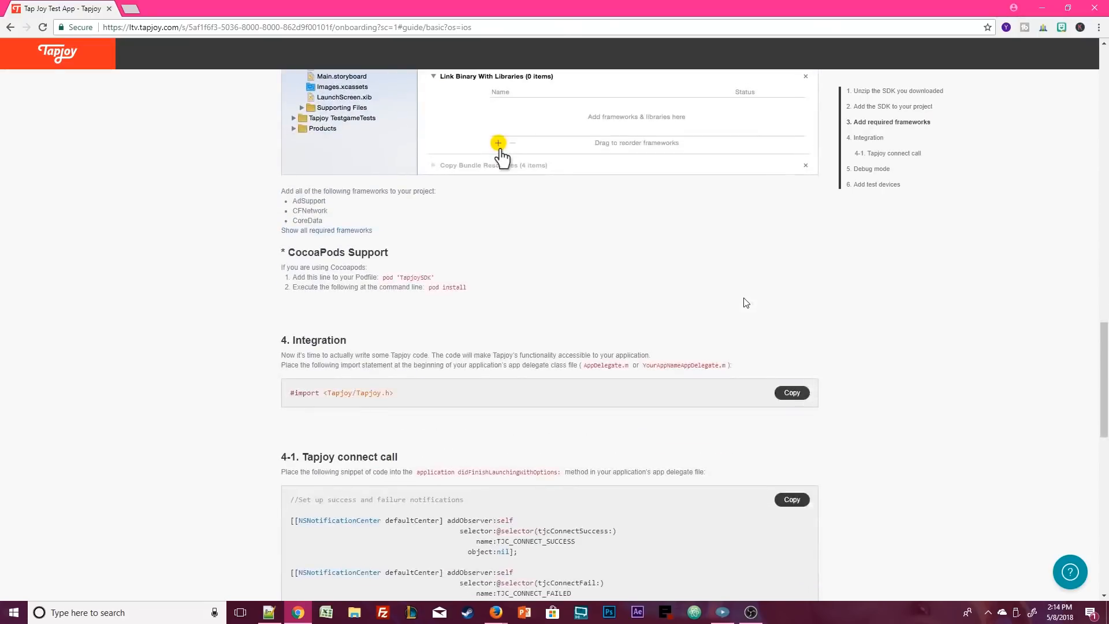
scroll(746, 302, down, 12)
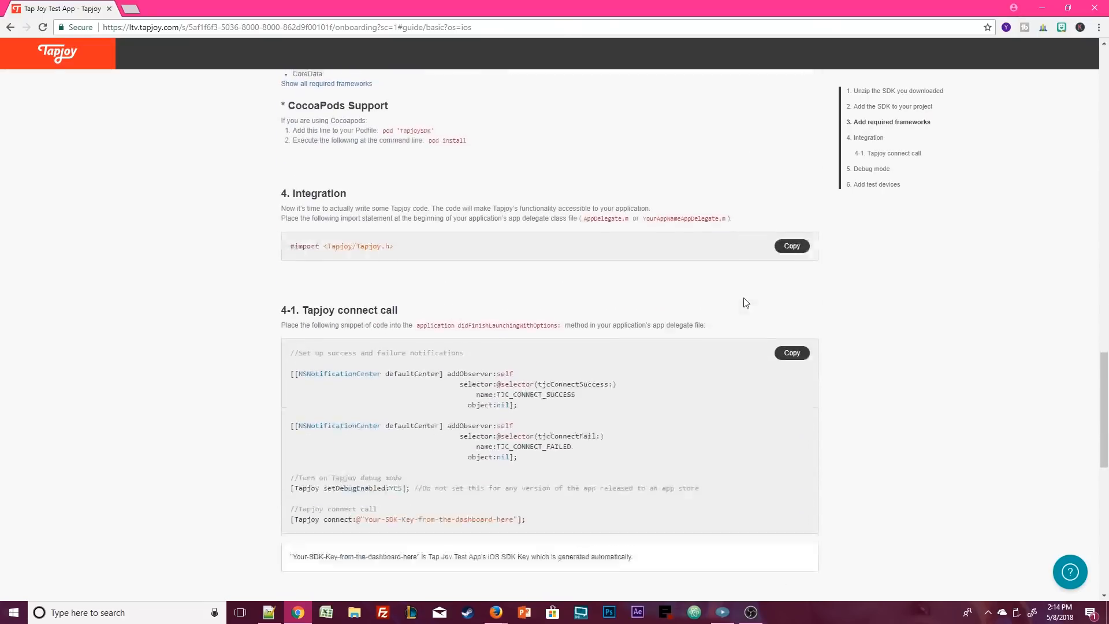
scroll(746, 302, down, 2)
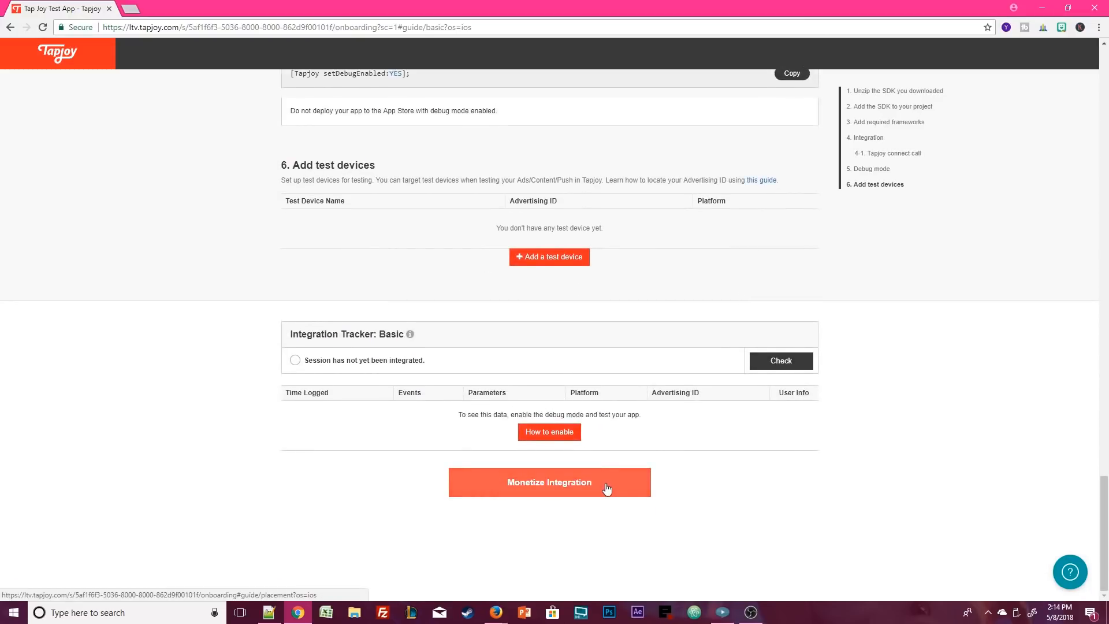
Step: Create a placement named TestPlacement in Monetize Integration, with the description "This is a test placement"
click(606, 490)
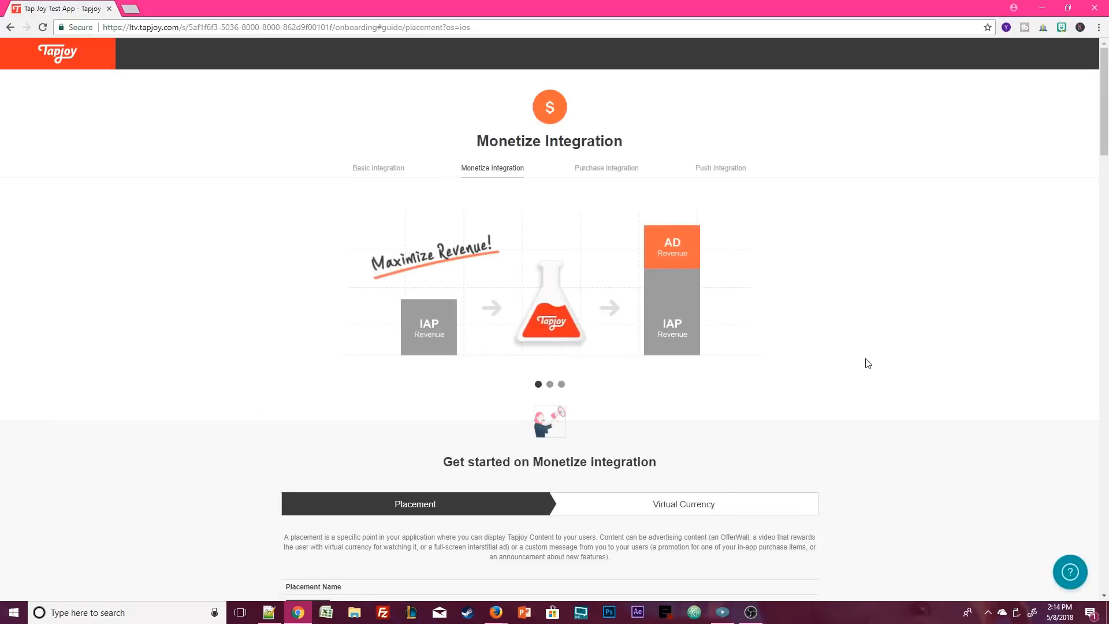
scroll(869, 363, down, 3)
scroll(869, 363, down, 2)
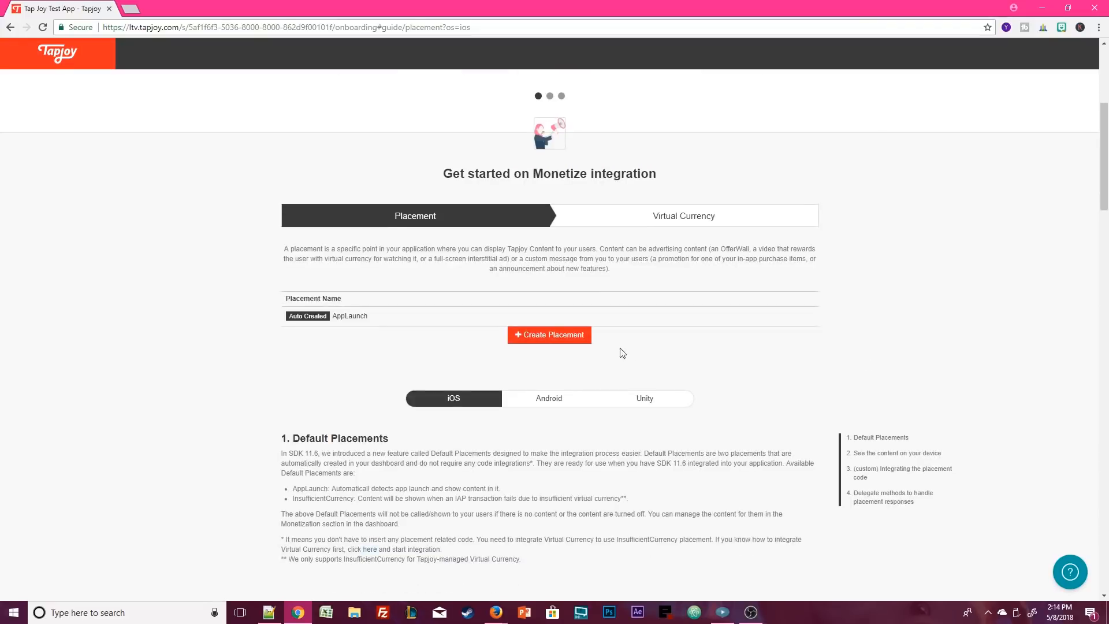
click(567, 341)
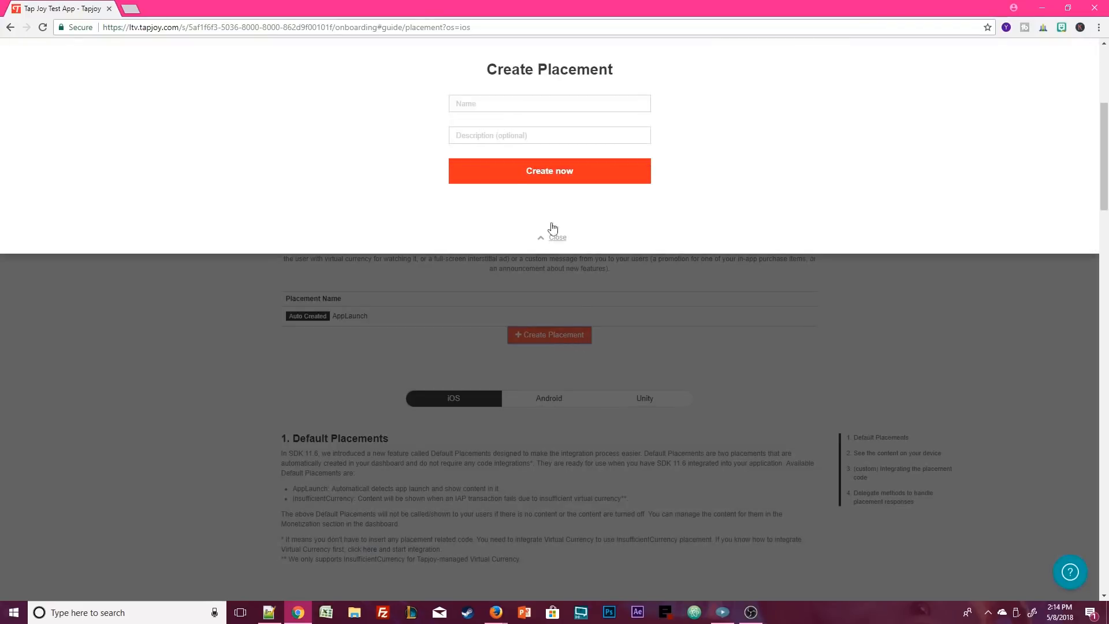
click(485, 102)
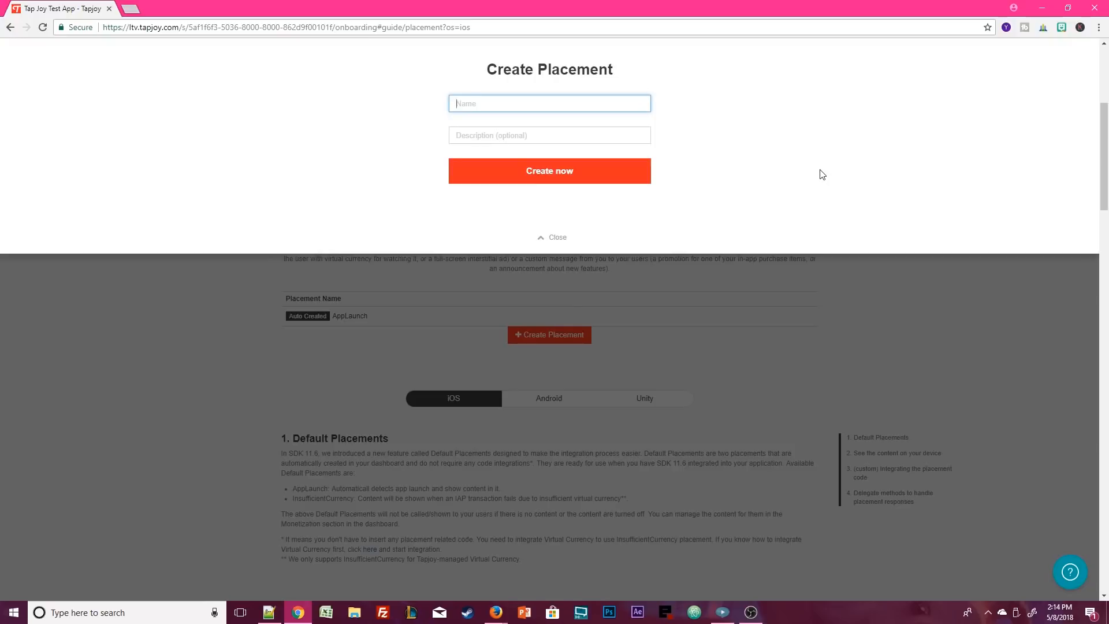
text(TestPlacement)
key(Tab)
text(This )
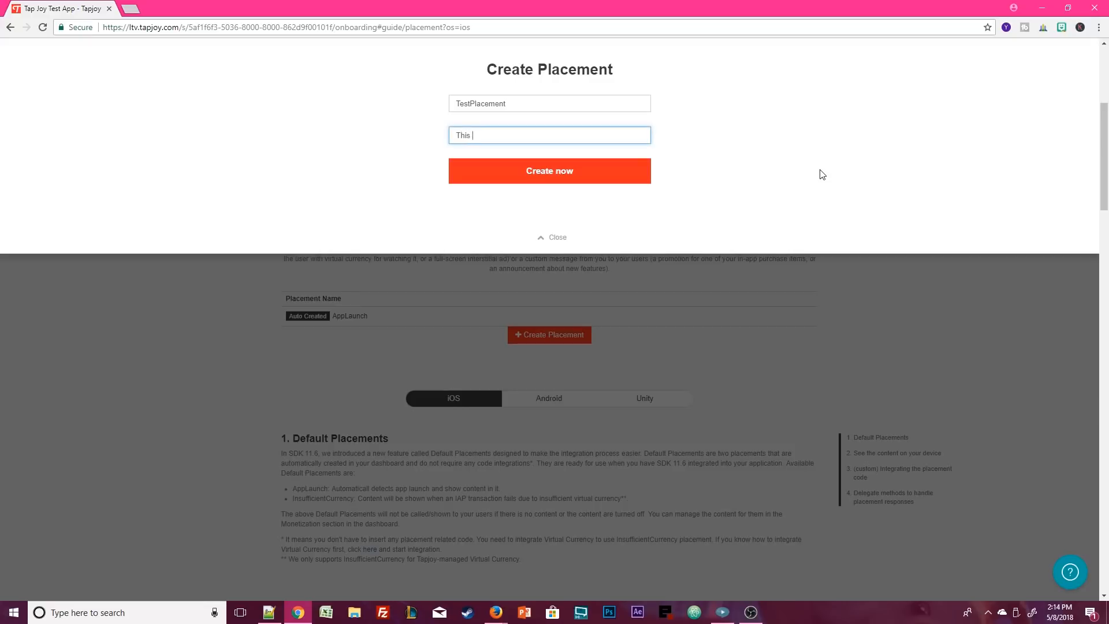
text(is a test placement)
click(541, 181)
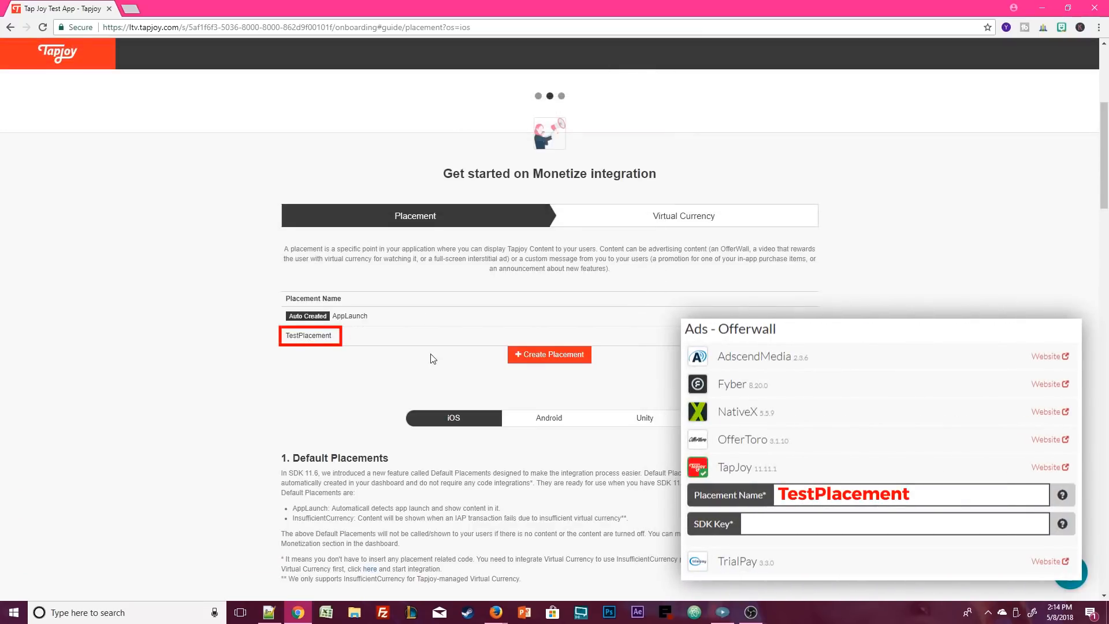
Step: Review the Android placement guide, including the LevelComplete example, and continue to the Virtual Currency stage
scroll(436, 354, down, 2)
click(566, 322)
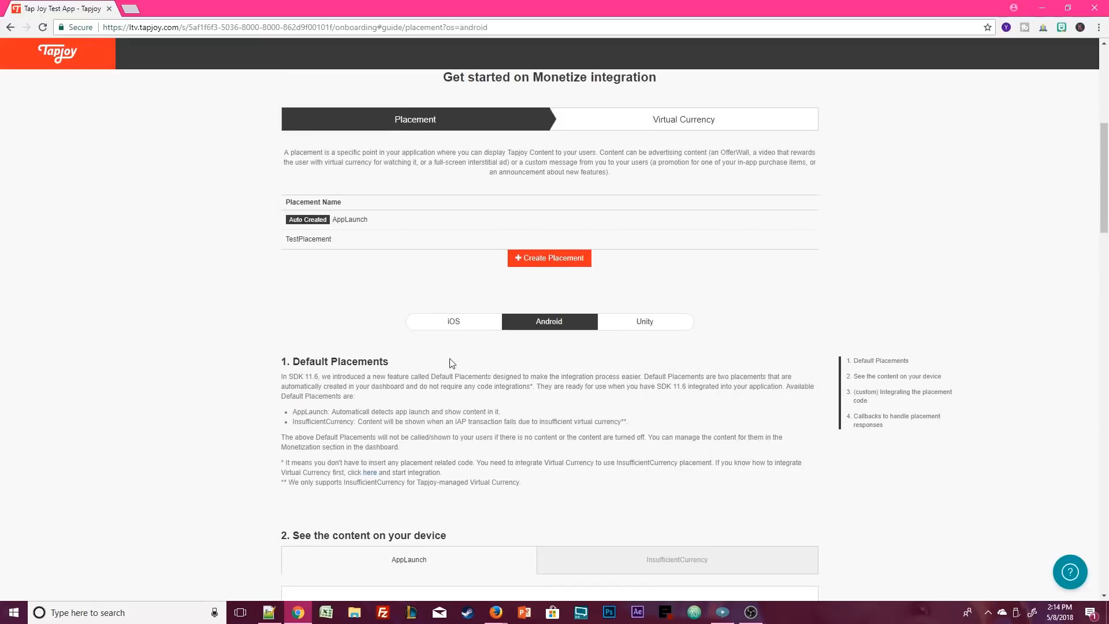
scroll(417, 341, down, 3)
scroll(416, 341, down, 1)
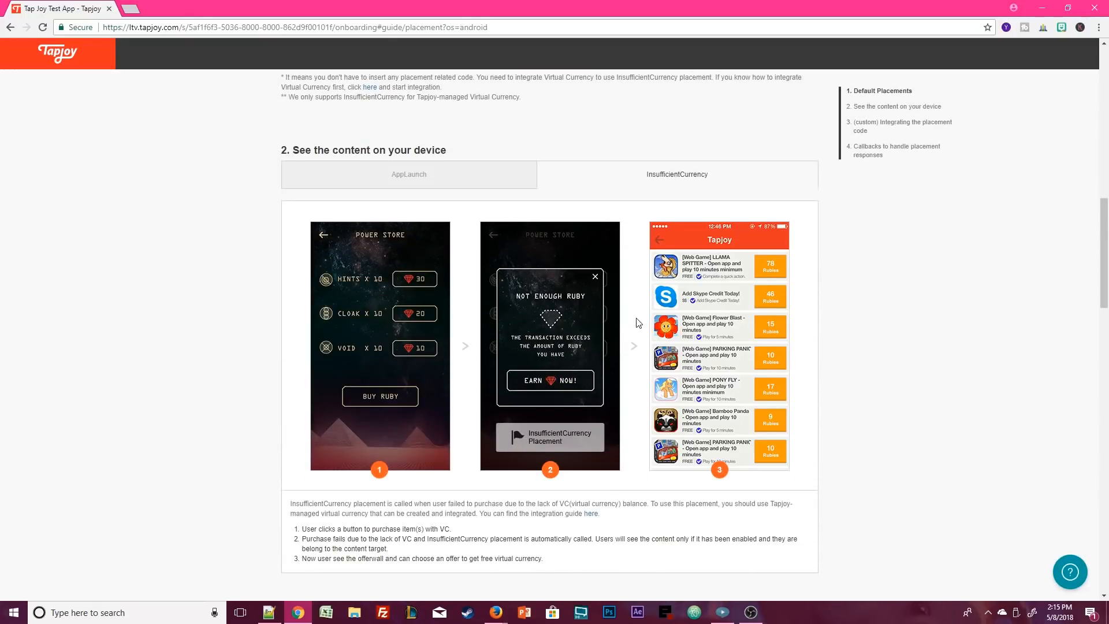
scroll(639, 323, down, 2)
scroll(639, 322, down, 4)
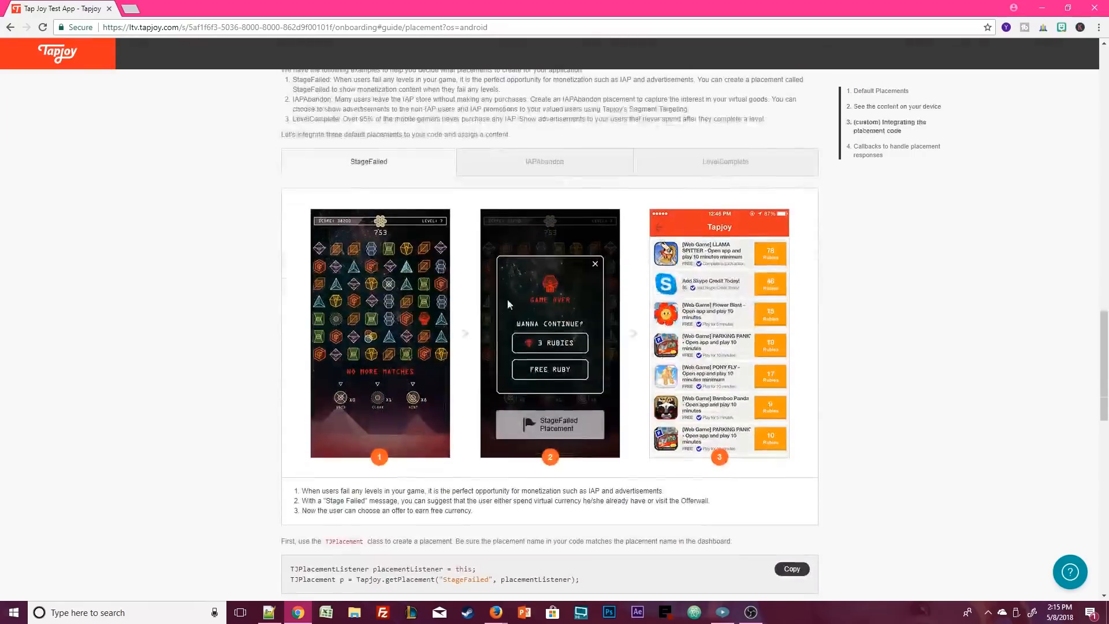
click(722, 168)
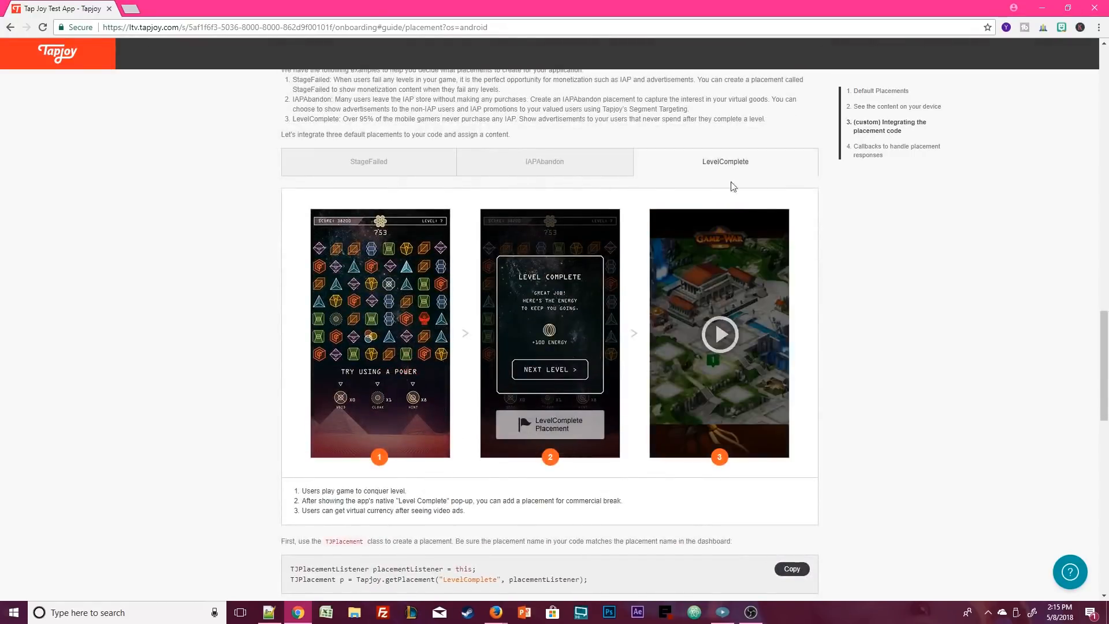
scroll(751, 203, down, 2)
scroll(760, 207, down, 1)
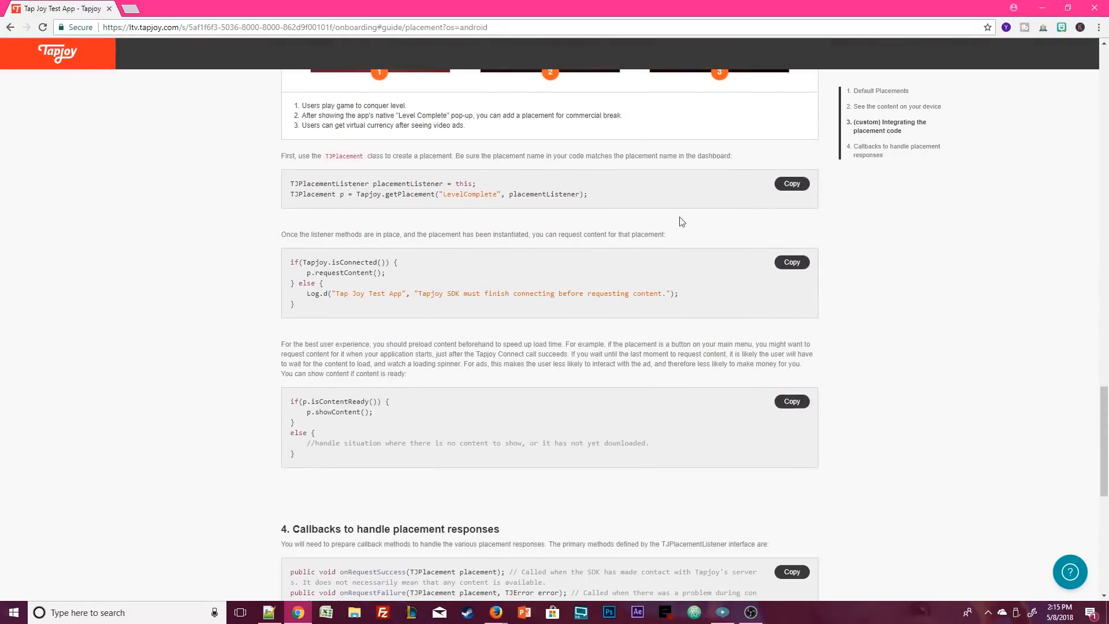
scroll(642, 229, down, 4)
scroll(643, 230, down, 1)
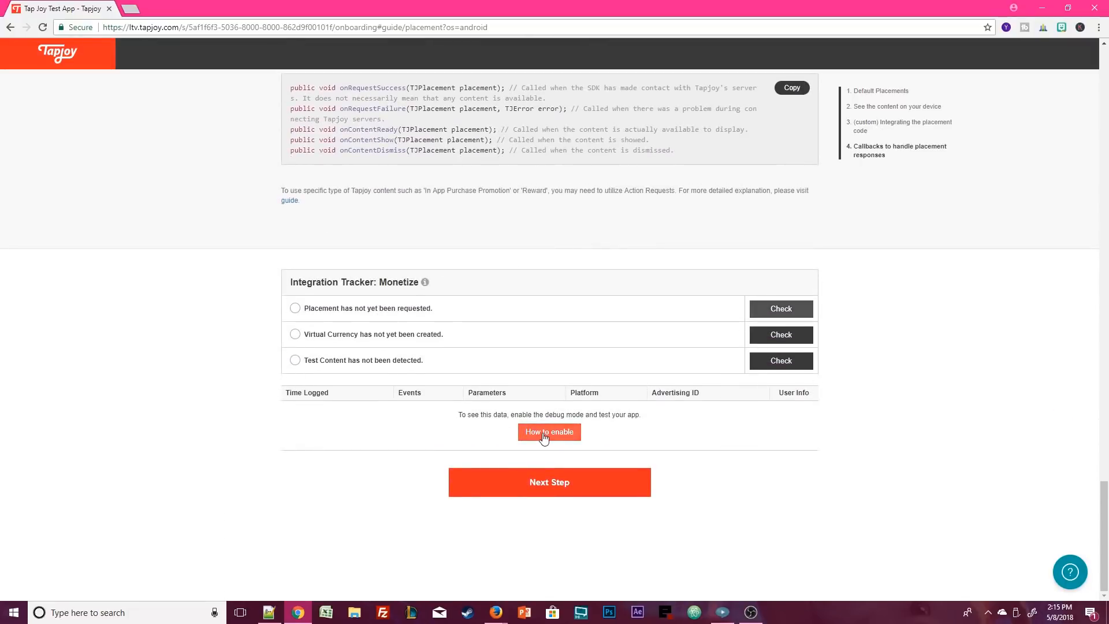
click(549, 483)
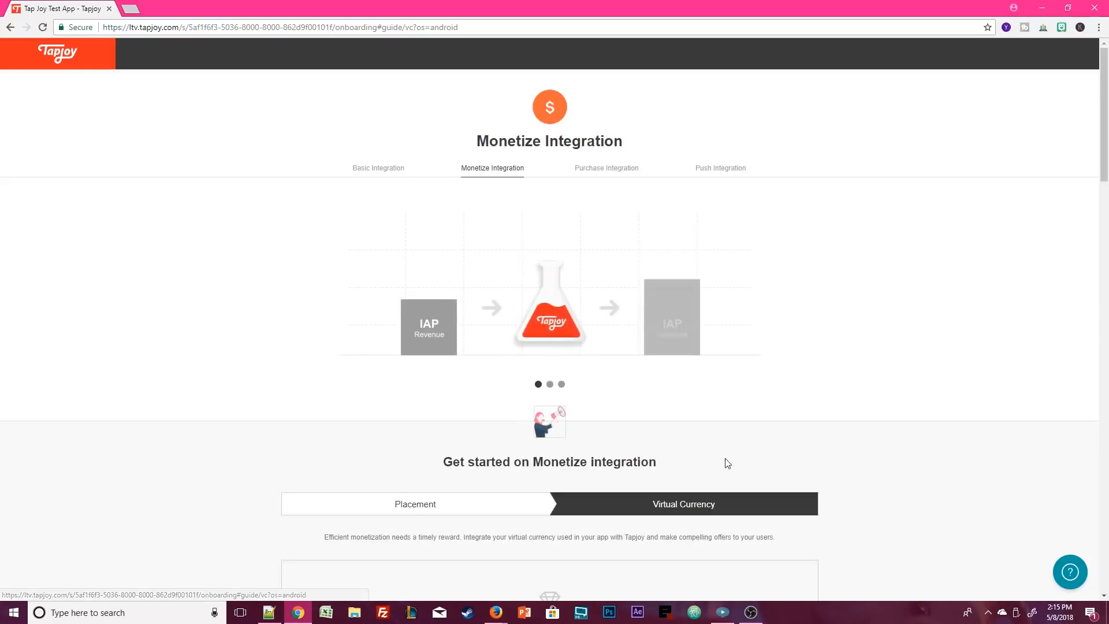
Step: Begin a Tapjoy-managed Android virtual currency named "Pix" with the description "Use Pix to get cool prizes!"
scroll(799, 432, down, 5)
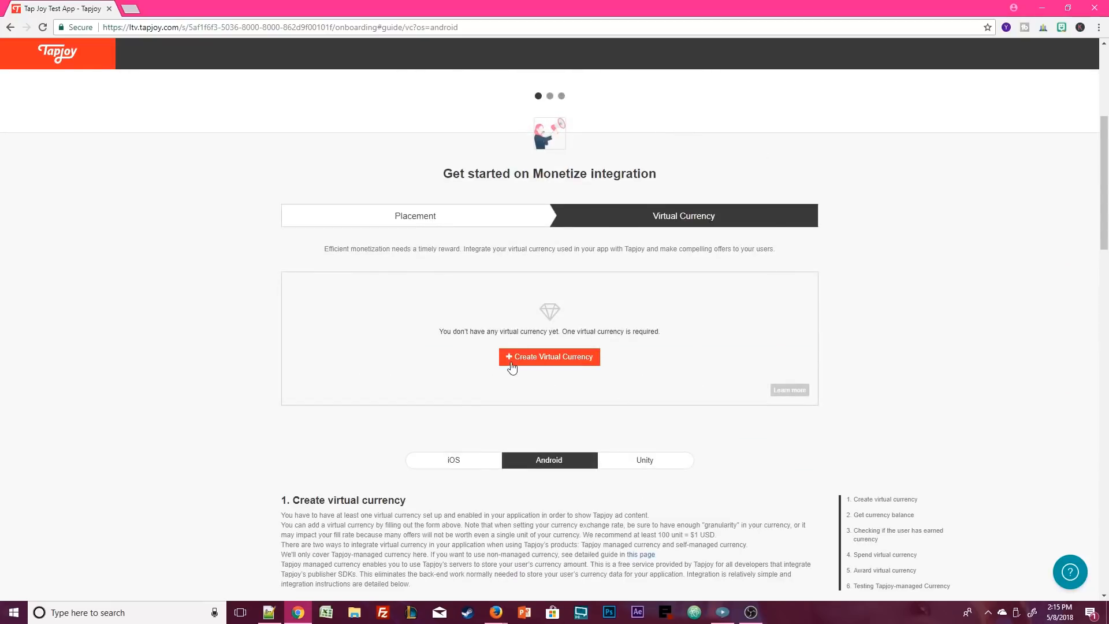
click(512, 364)
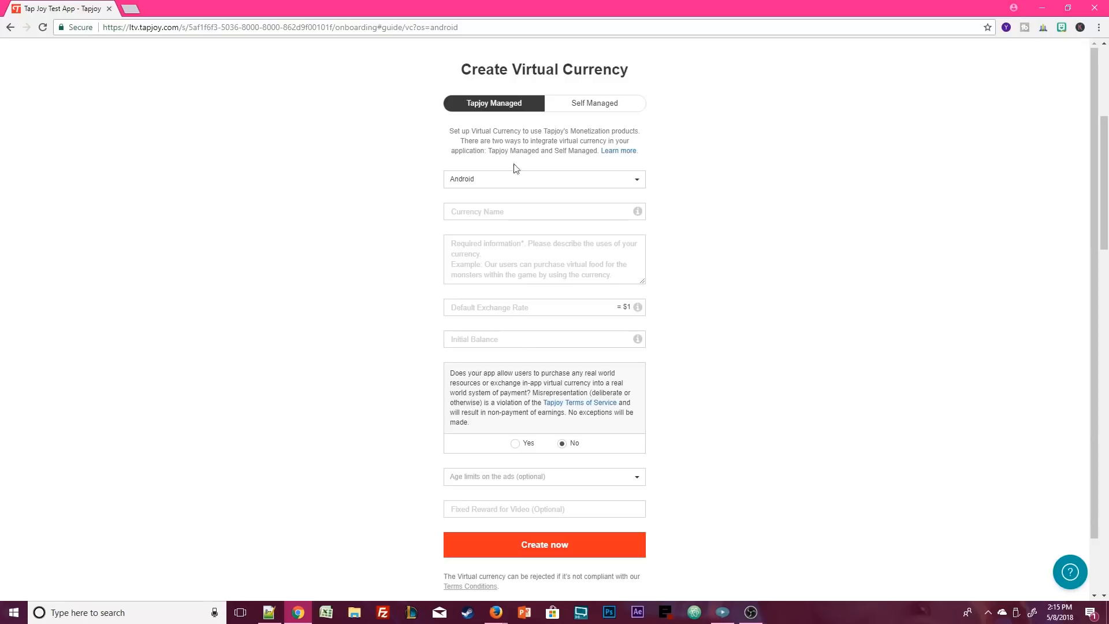
click(584, 213)
text(Pix)
click(536, 270)
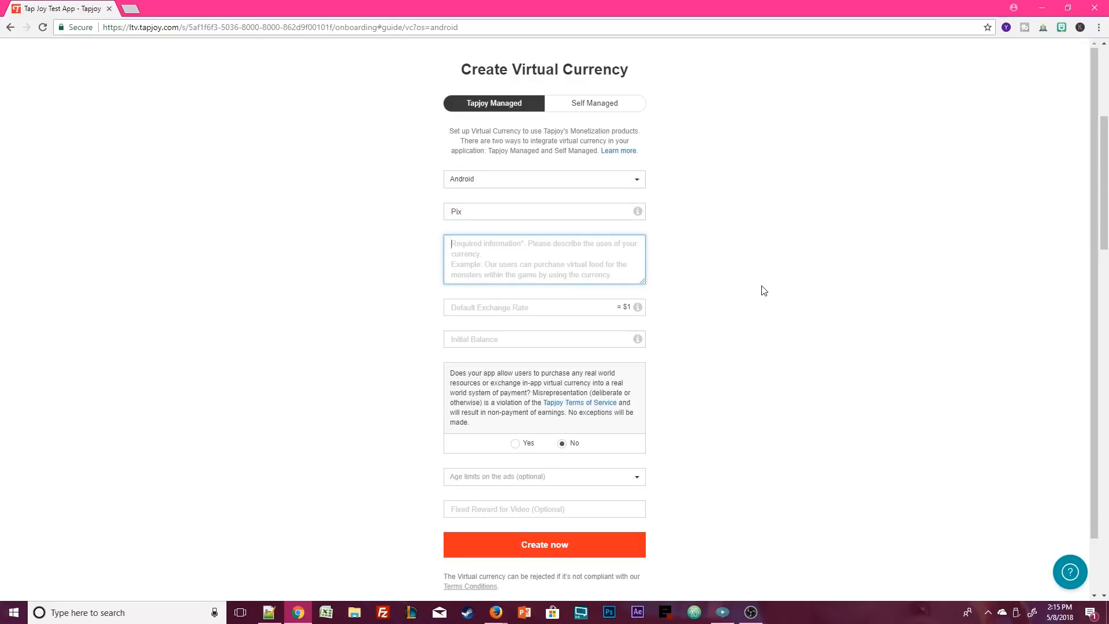
text(Use P)
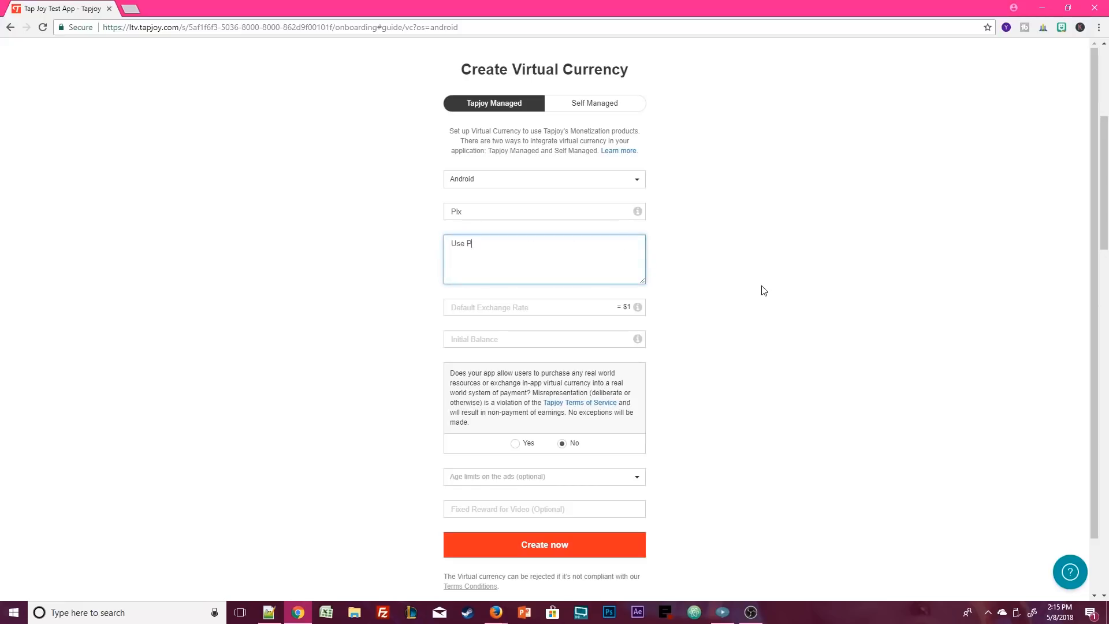
text(ix to get cool prizes!)
Step: Set the currency's default exchange rate to 10000 per $1 and its initial balance to 0
click(576, 306)
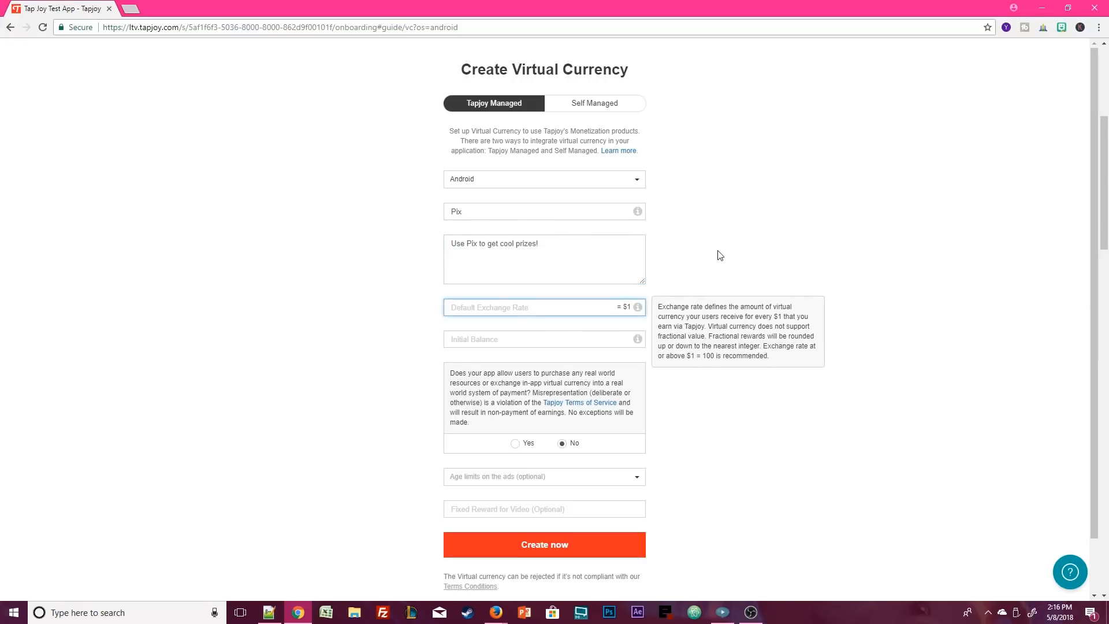
text(10000)
click(722, 253)
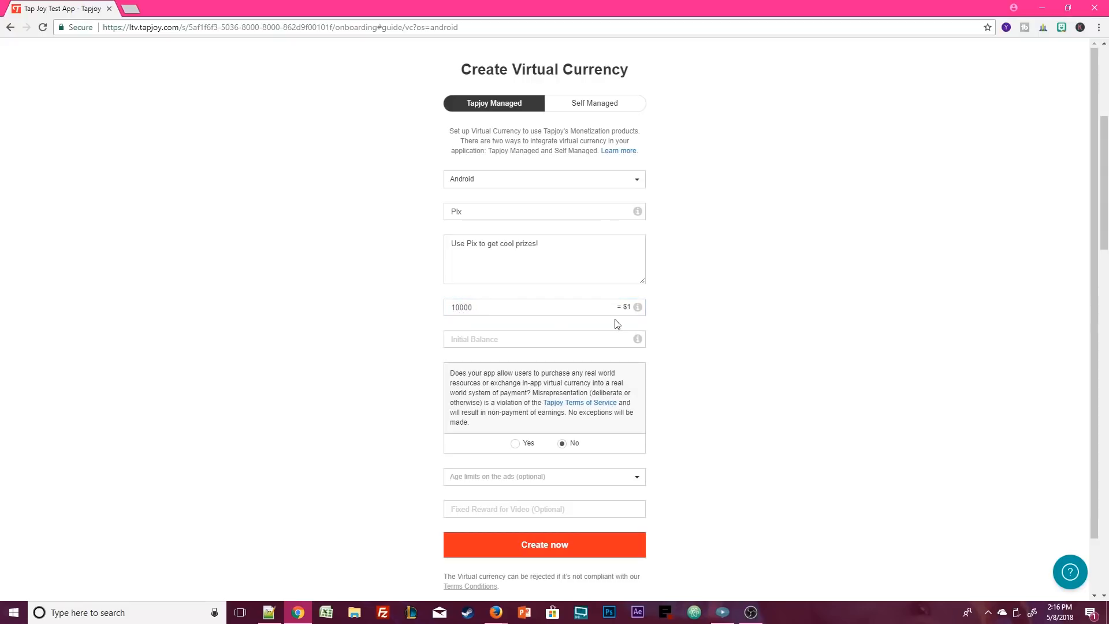
click(616, 334)
text(0)
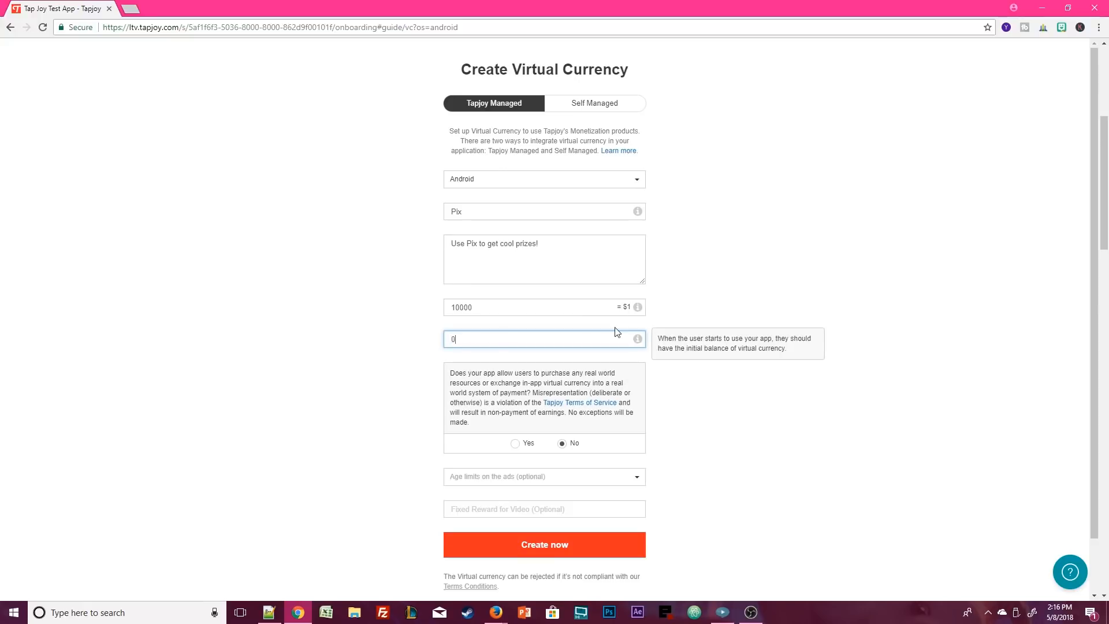
click(719, 260)
Step: Set the age limit on the ads to Ages 13+ and create the virtual currency
scroll(722, 264, down, 1)
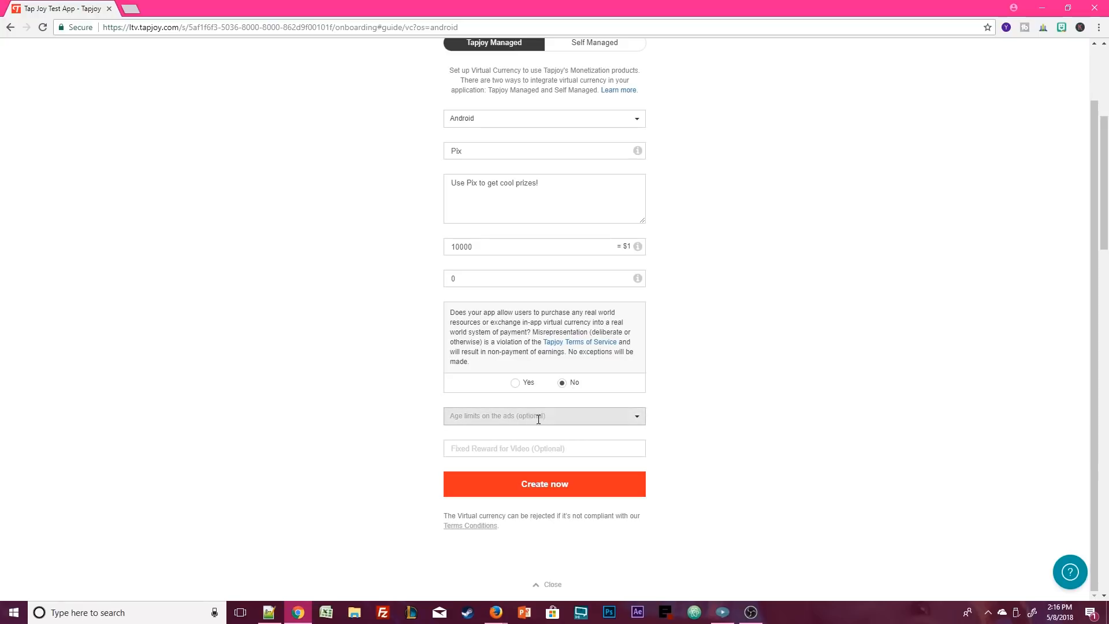
click(569, 417)
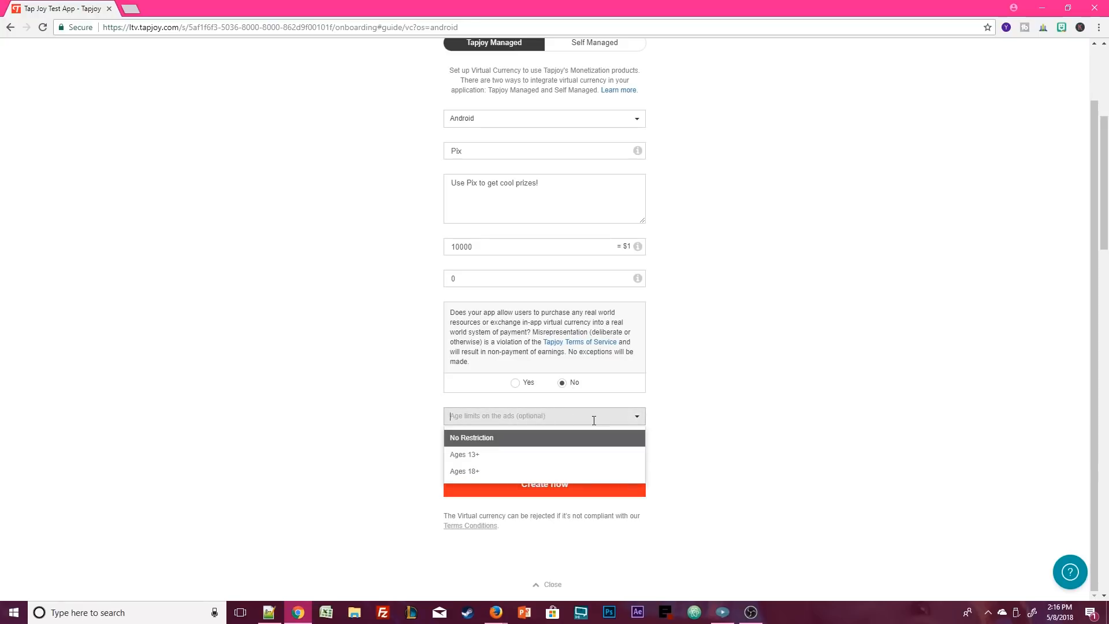
click(584, 460)
click(573, 452)
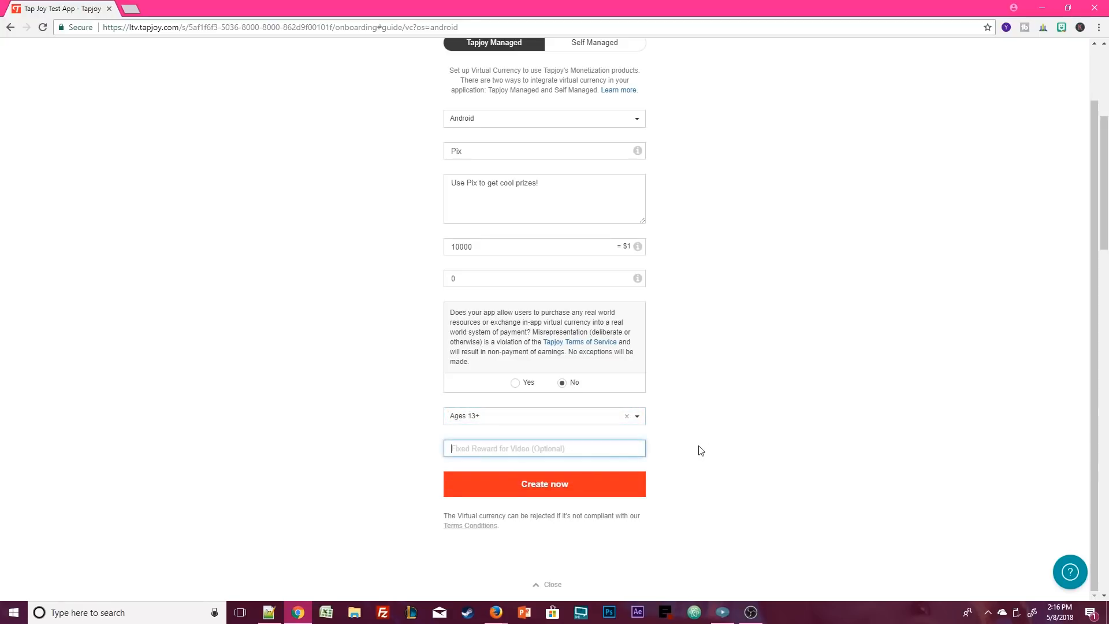
click(607, 496)
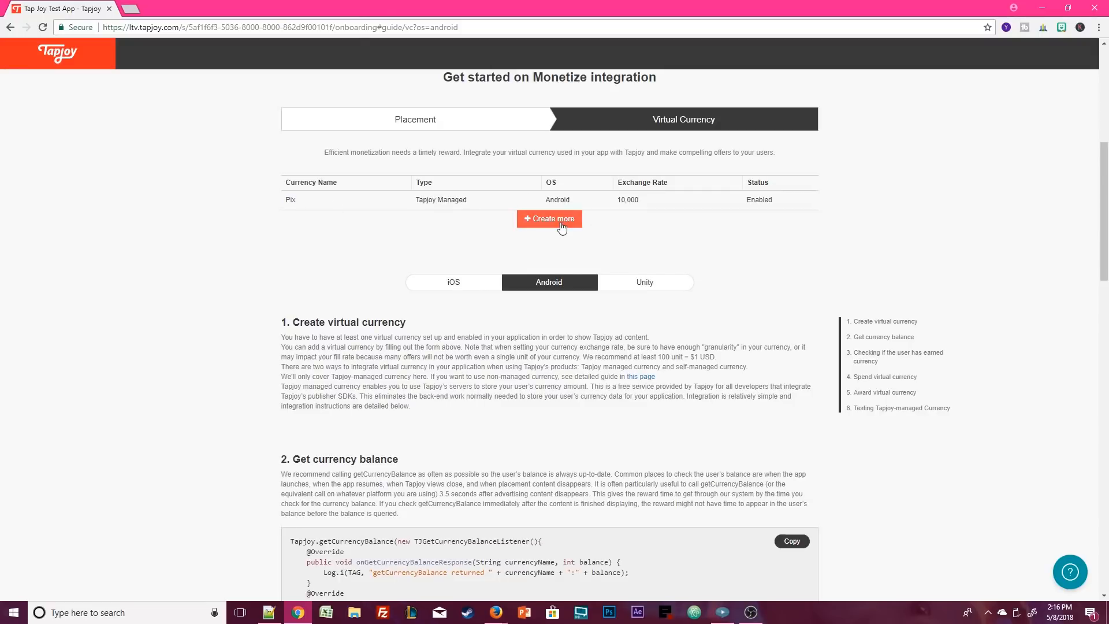
Step: Review the Android virtual currency guide down to the Monetize integration tracker and continue to Purchase Integration
scroll(557, 289, down, 5)
scroll(358, 266, down, 7)
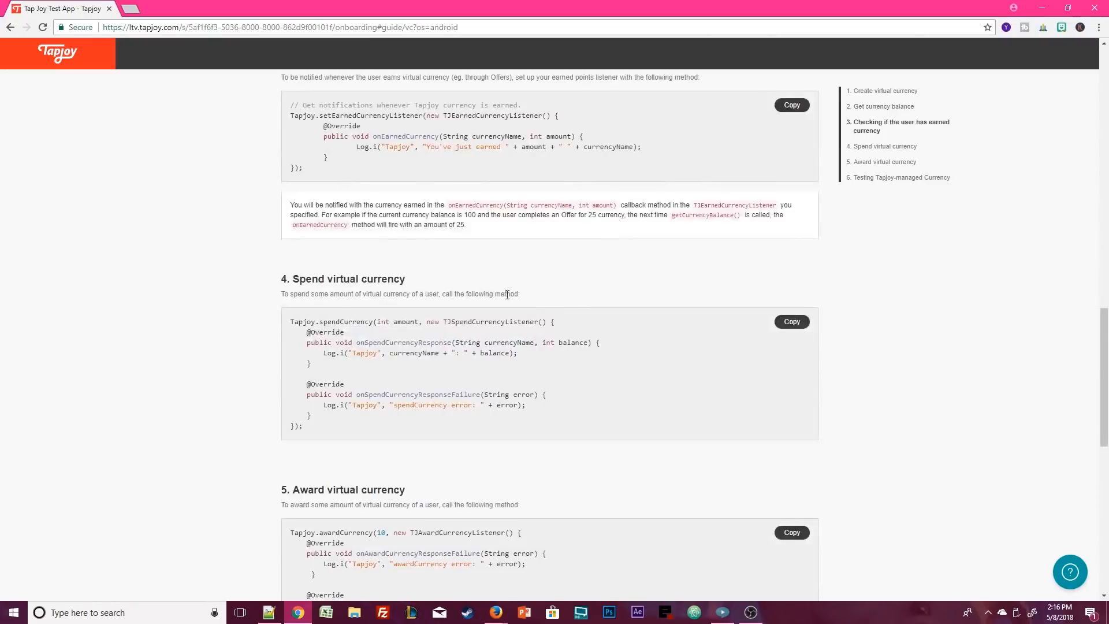
scroll(487, 293, down, 8)
scroll(639, 351, down, 2)
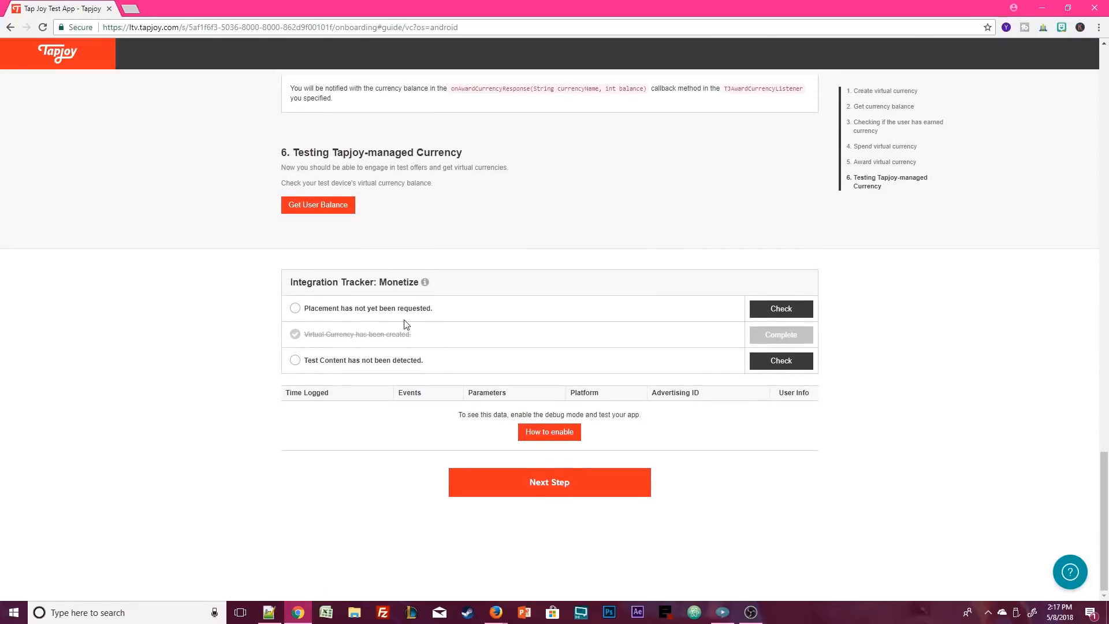
click(627, 483)
Step: Review the Purchase Integration guide, from receipt validation to purchase tracking, and continue to Push Integration
scroll(768, 349, down, 3)
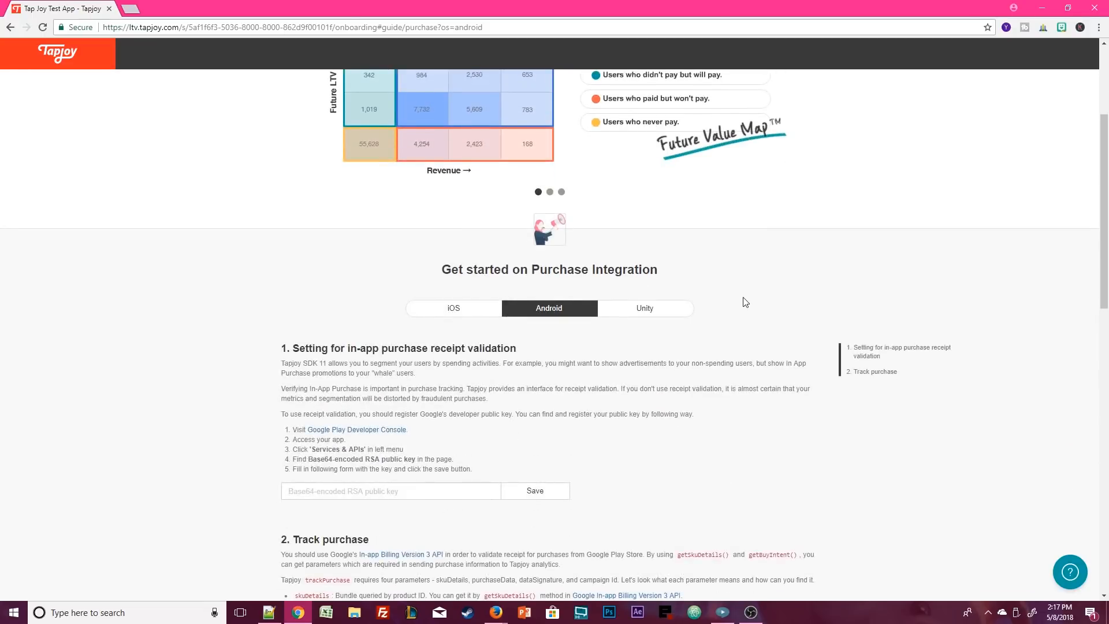
scroll(746, 302, down, 14)
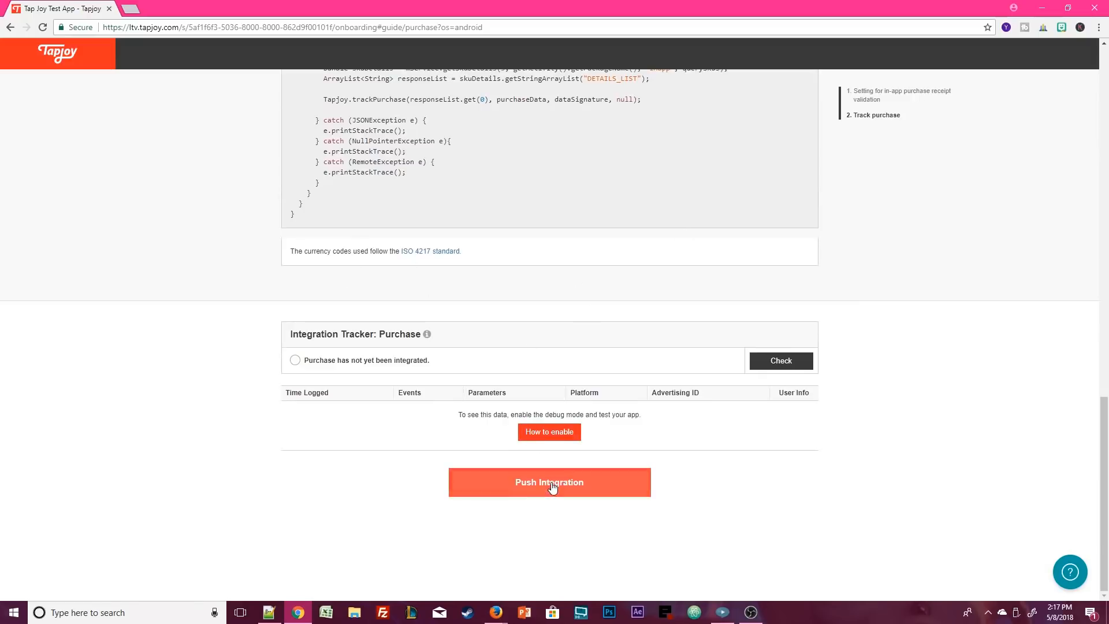
click(553, 487)
Step: Review the Push Integration guide and the final integration checklist, and finish onboarding to reach the Monetization Overview
scroll(836, 349, down, 6)
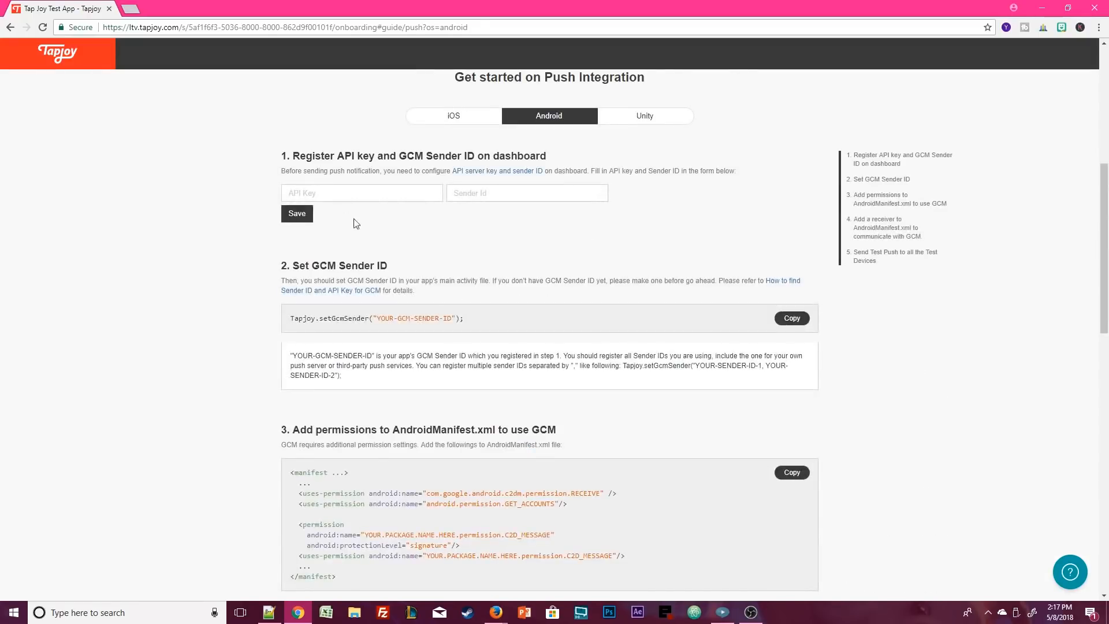
scroll(734, 263, down, 7)
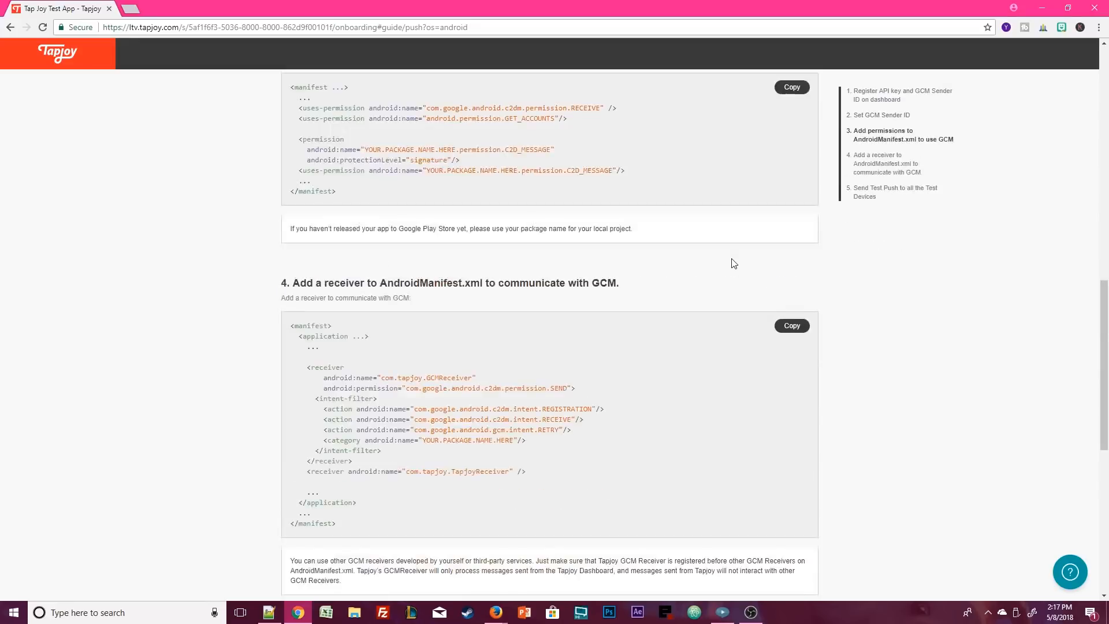
scroll(734, 264, down, 7)
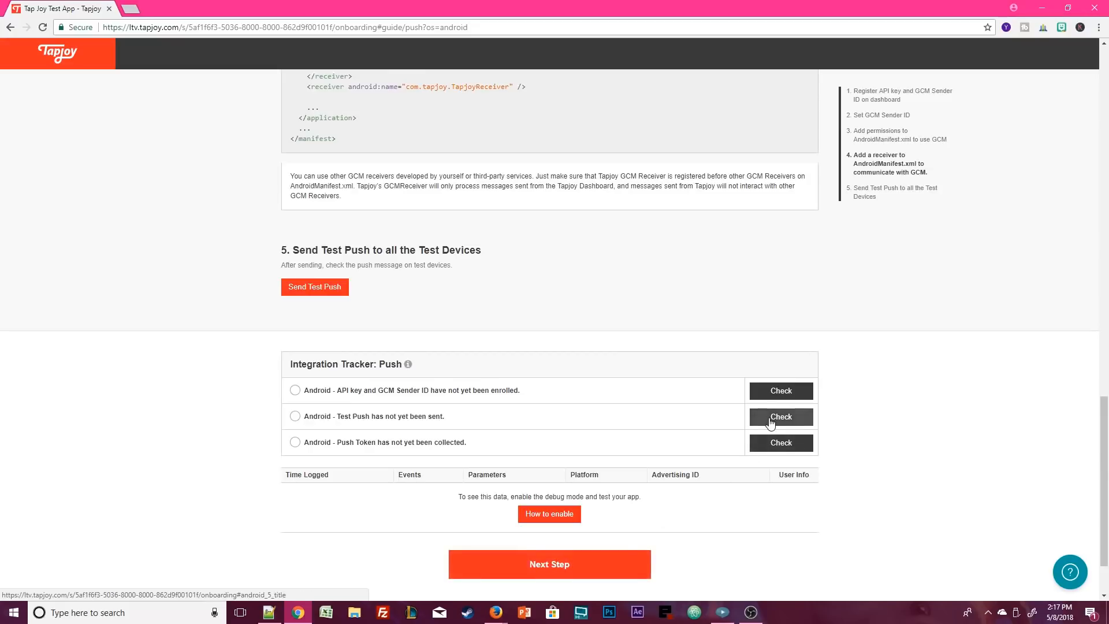
click(614, 564)
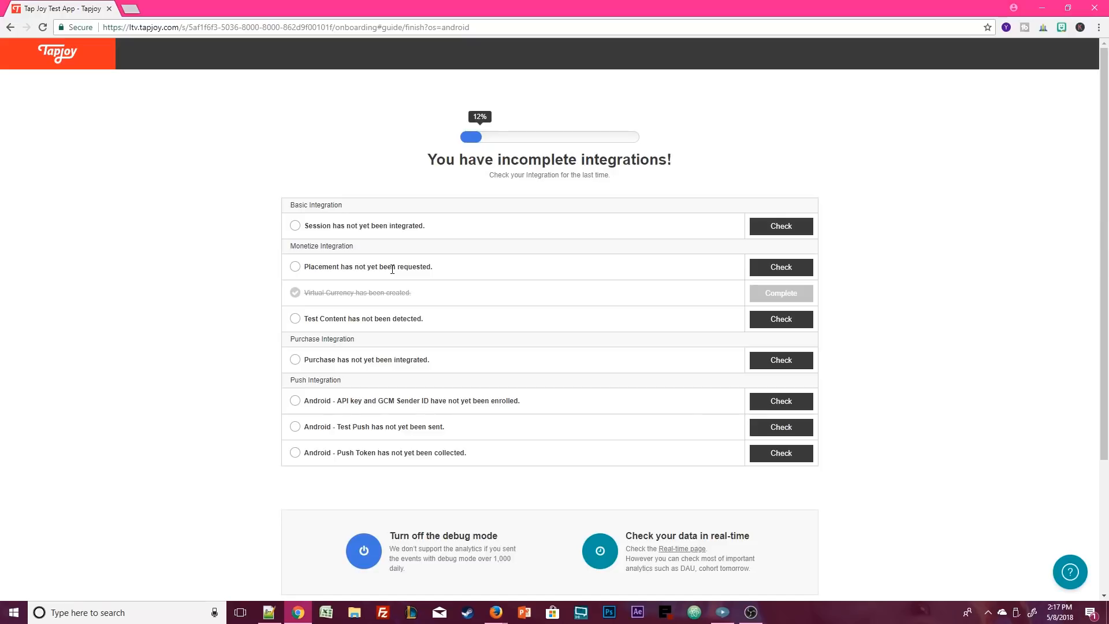
scroll(567, 310, down, 3)
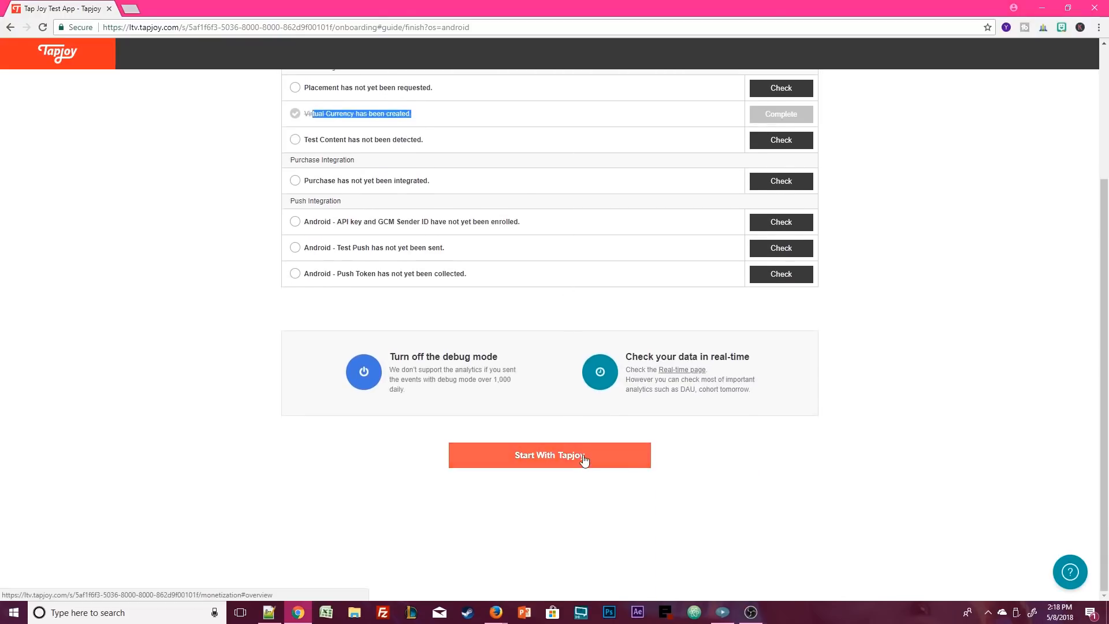
click(586, 460)
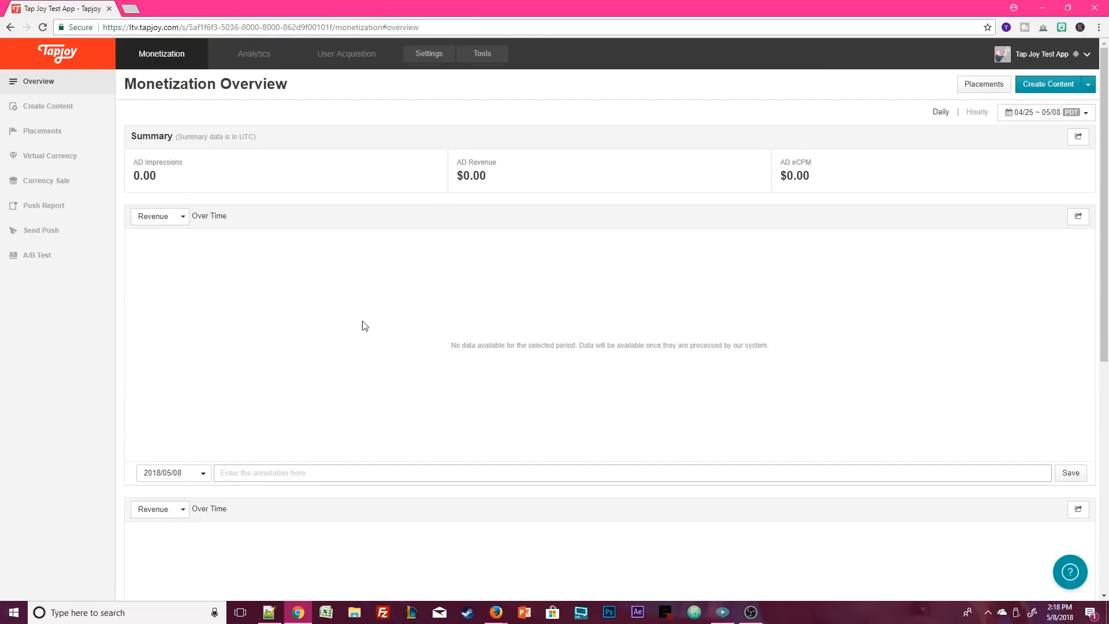
Step: Look over the available content types, the app's placements and the virtual currency list in the Monetization dashboard
click(1089, 84)
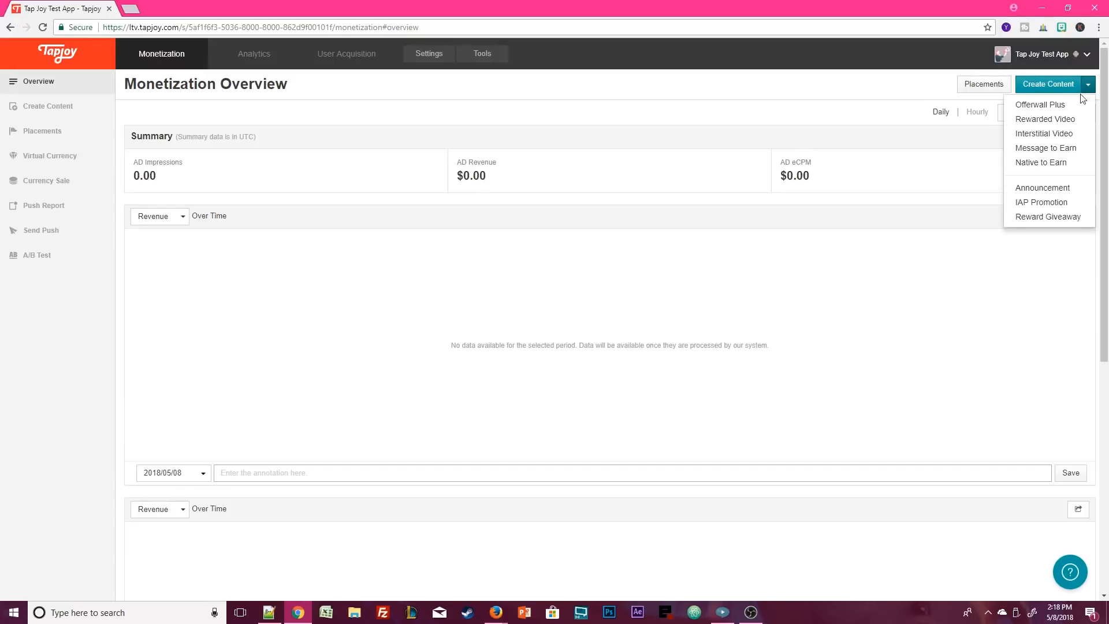
click(431, 120)
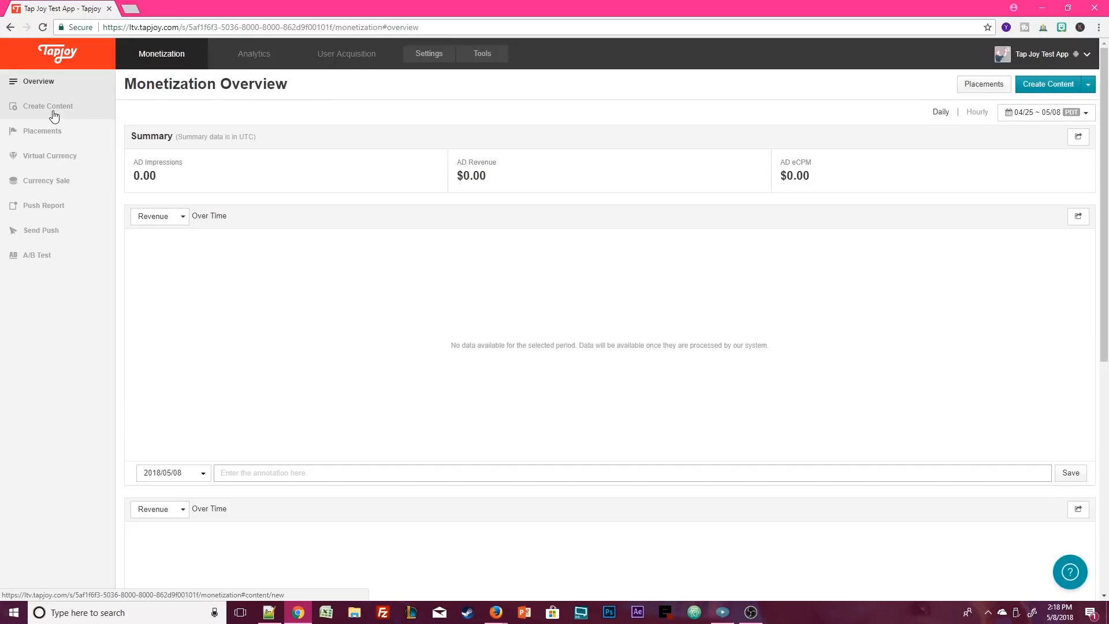
click(52, 133)
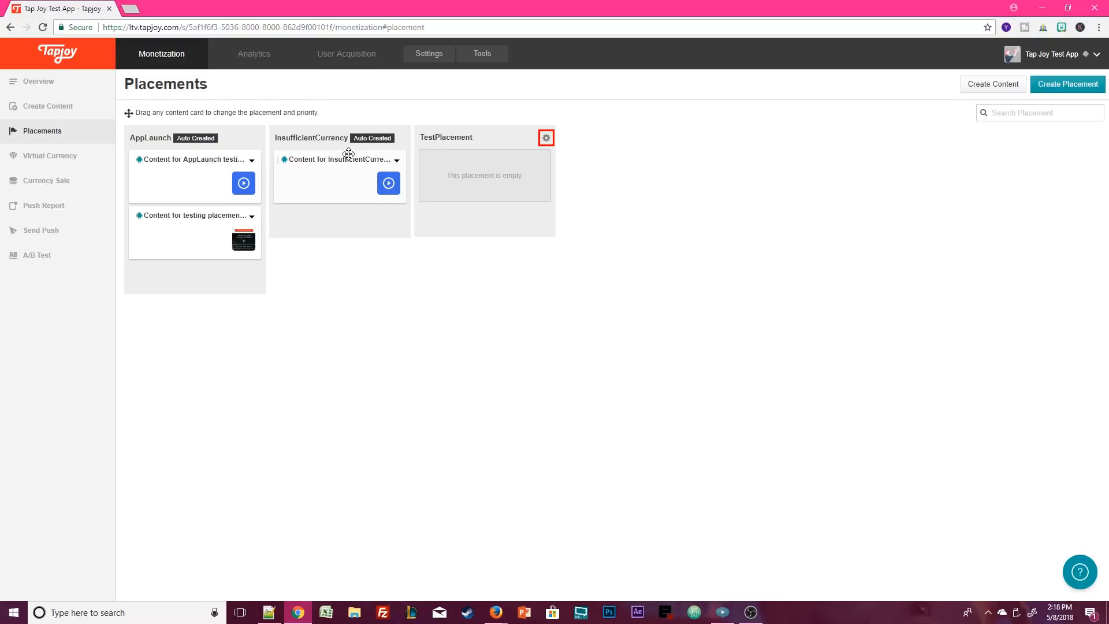
click(110, 156)
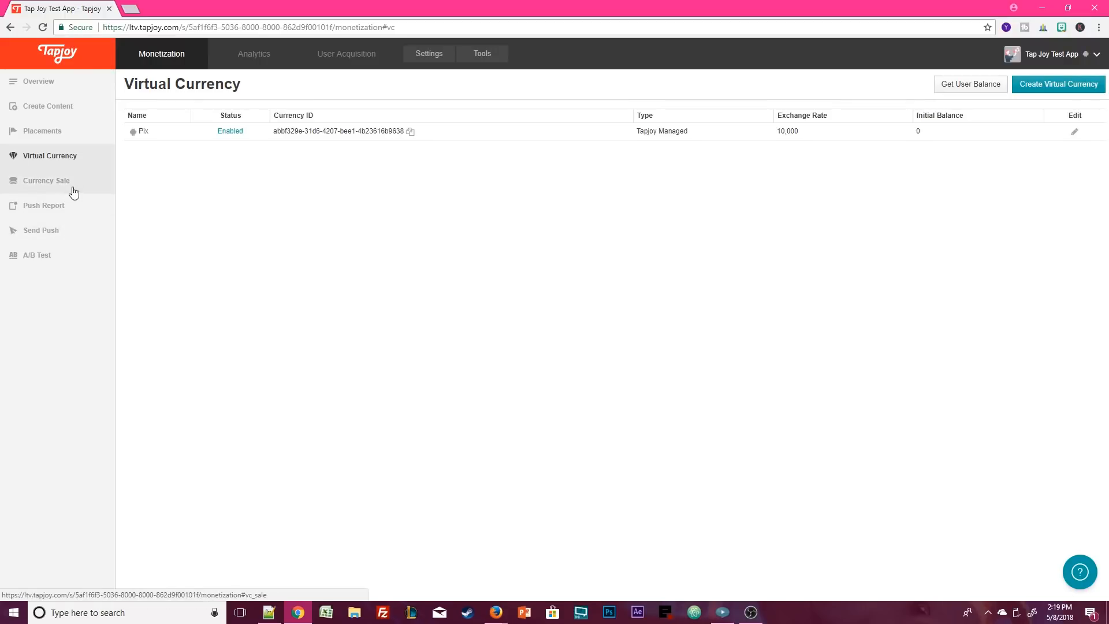
Step: Browse the monetize and engagement content options on the Create Content page, from Offerwall Plus to Reward Giveaway
click(82, 107)
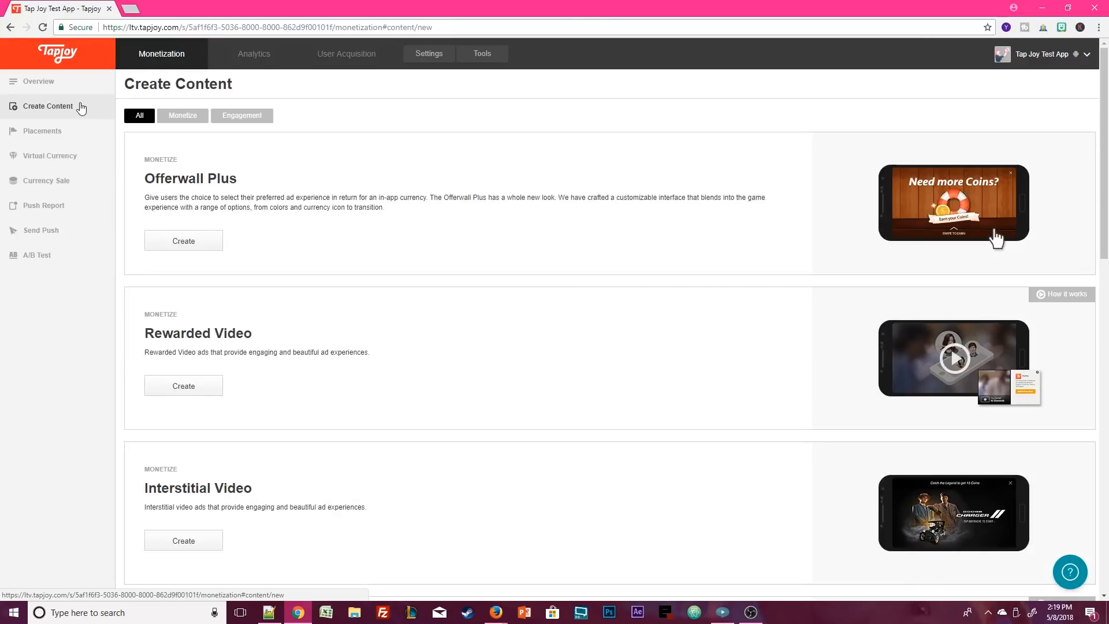
scroll(528, 179, down, 2)
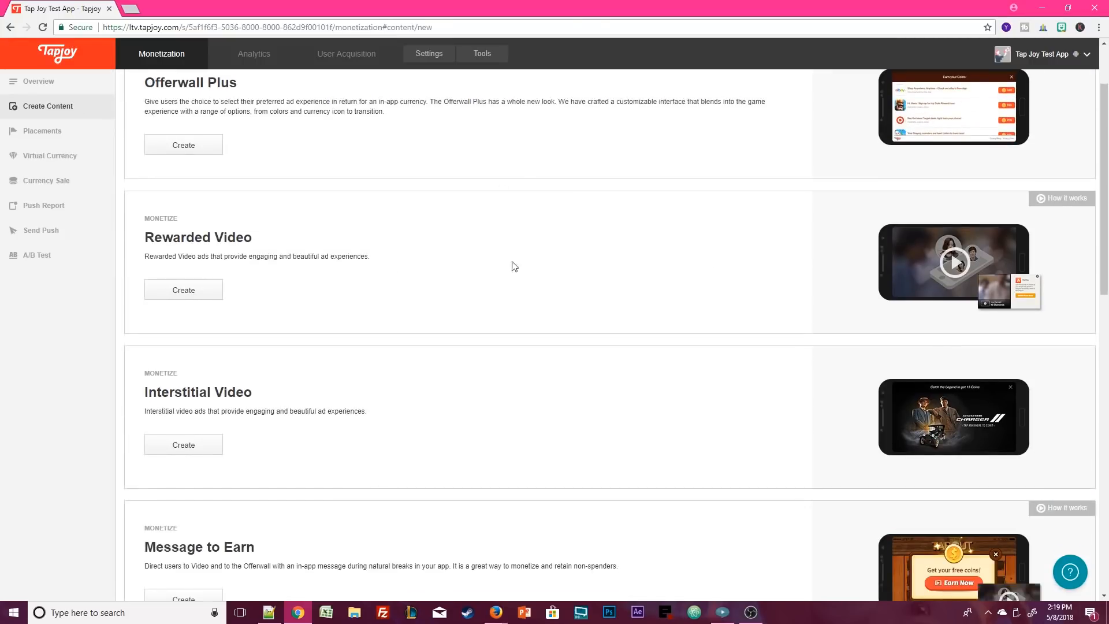
scroll(607, 272, down, 5)
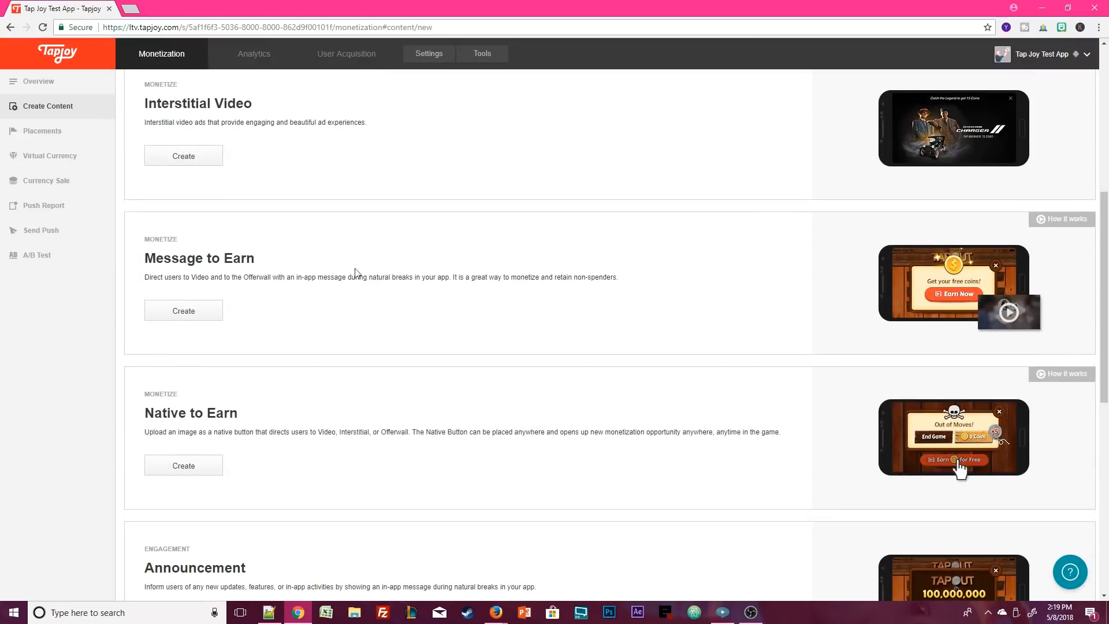
scroll(370, 272, down, 7)
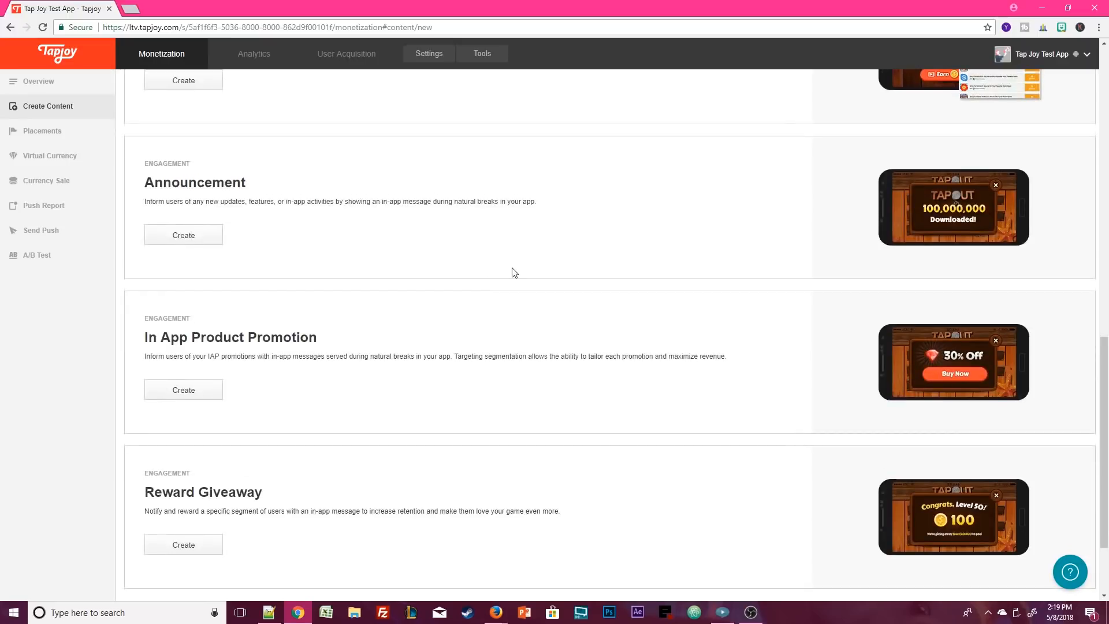
scroll(684, 444, up, 15)
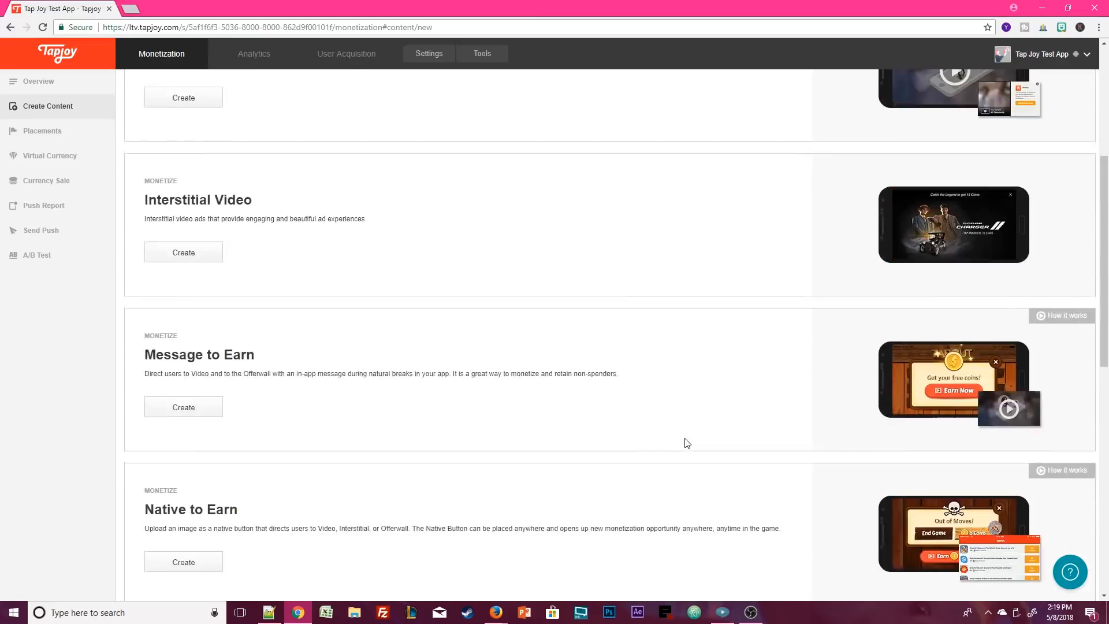
Step: Start a new Offerwall Plus content named "Test Offerwall" with the description "This is a Test Offerwall Description"
click(211, 249)
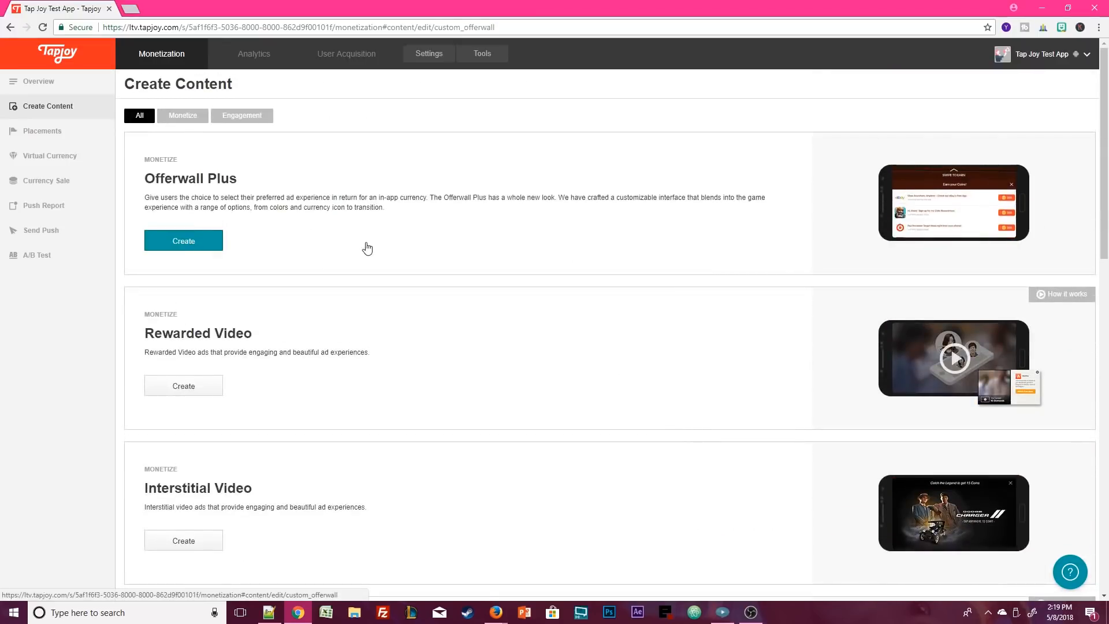
click(327, 194)
text(T)
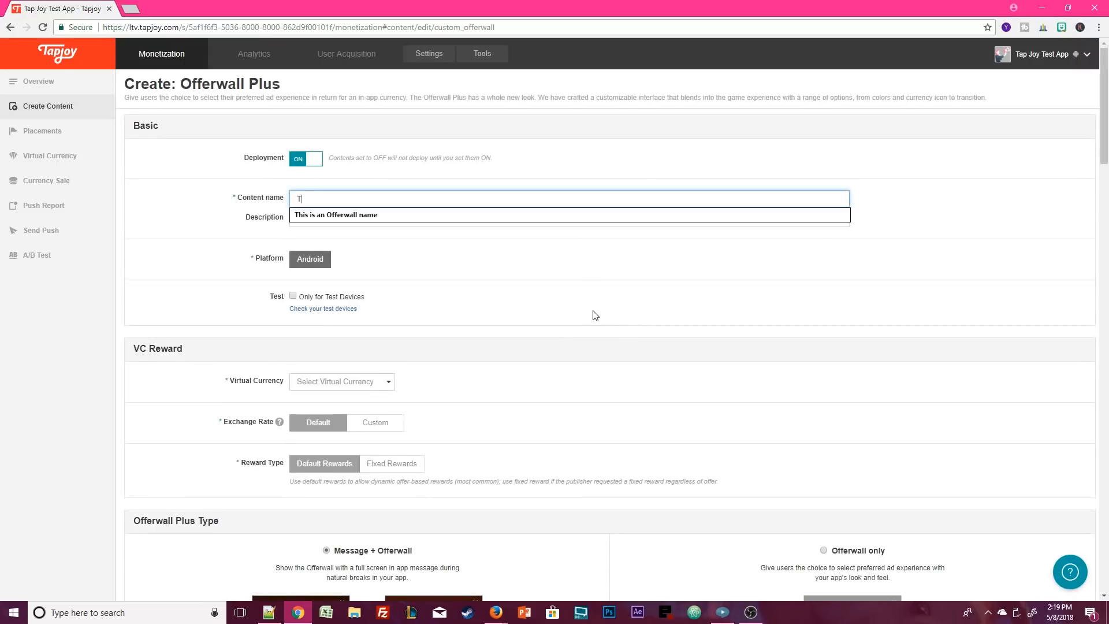
text(est Offerwall)
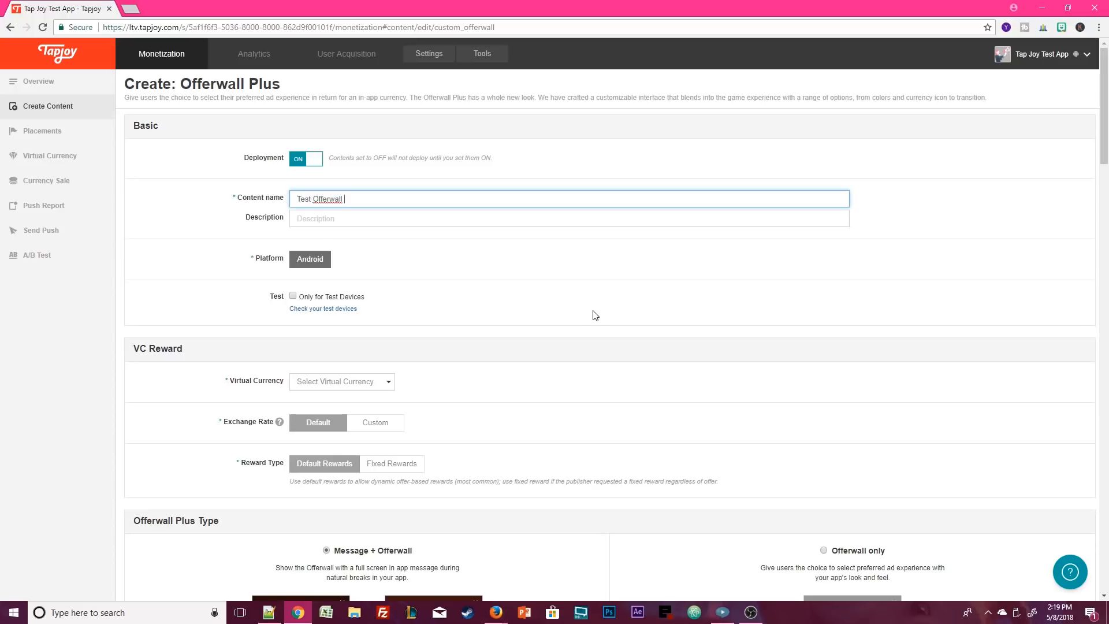
key(Tab)
text(This i)
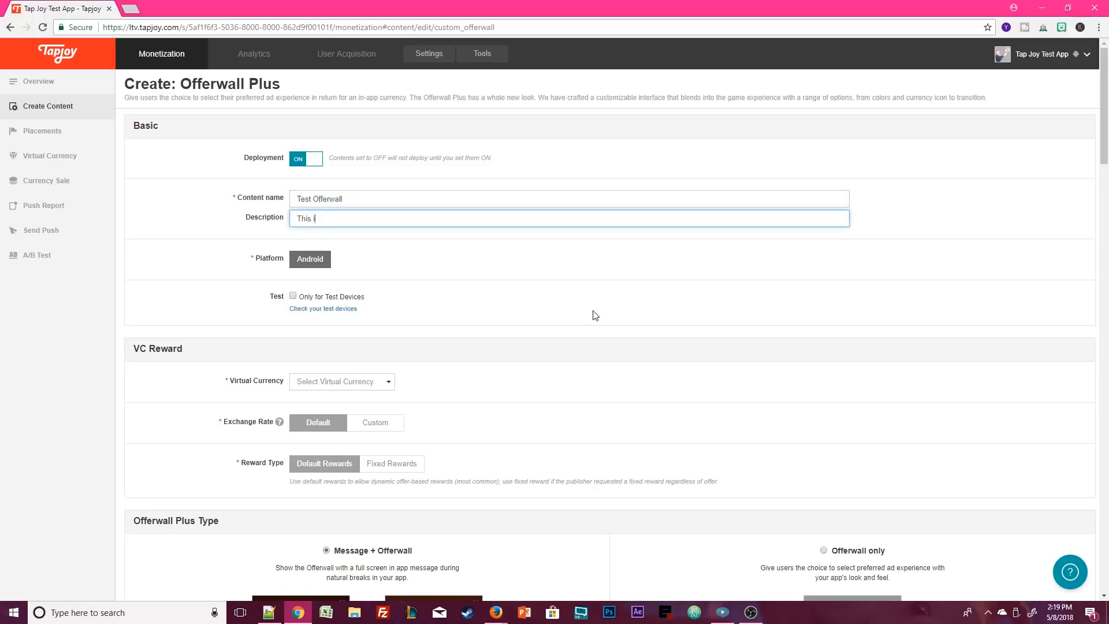
text(s a test Offerwall Description)
click(330, 218)
key(BackSpace)
text(T)
click(347, 231)
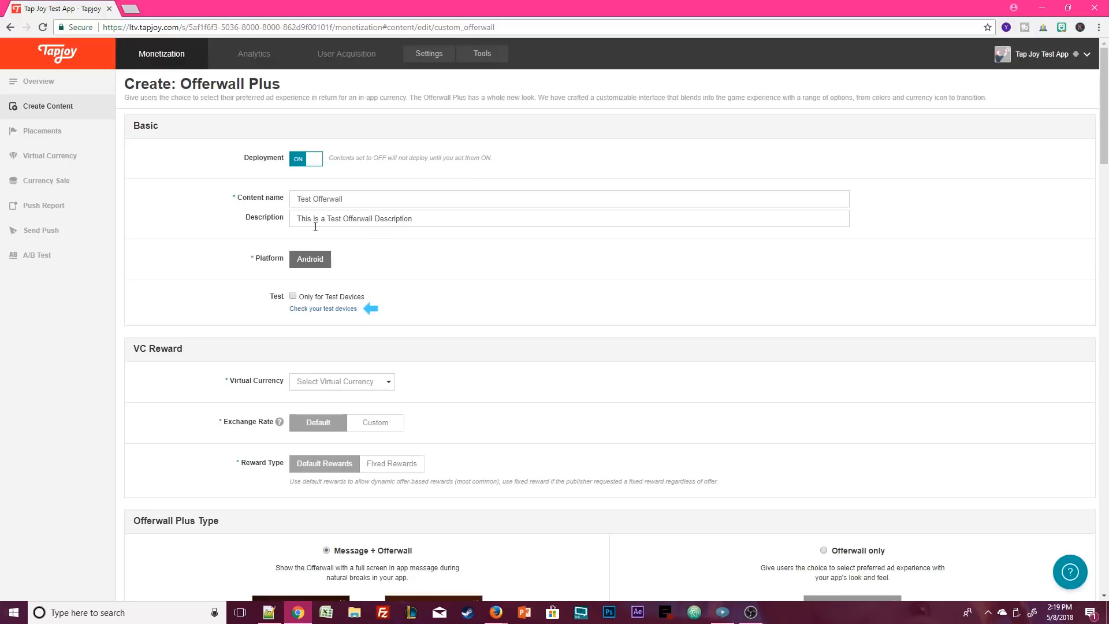
Step: Open the test devices page in a separate browser tab and choose Pix as the content's virtual currency
middle_click(302, 308)
scroll(278, 323, down, 2)
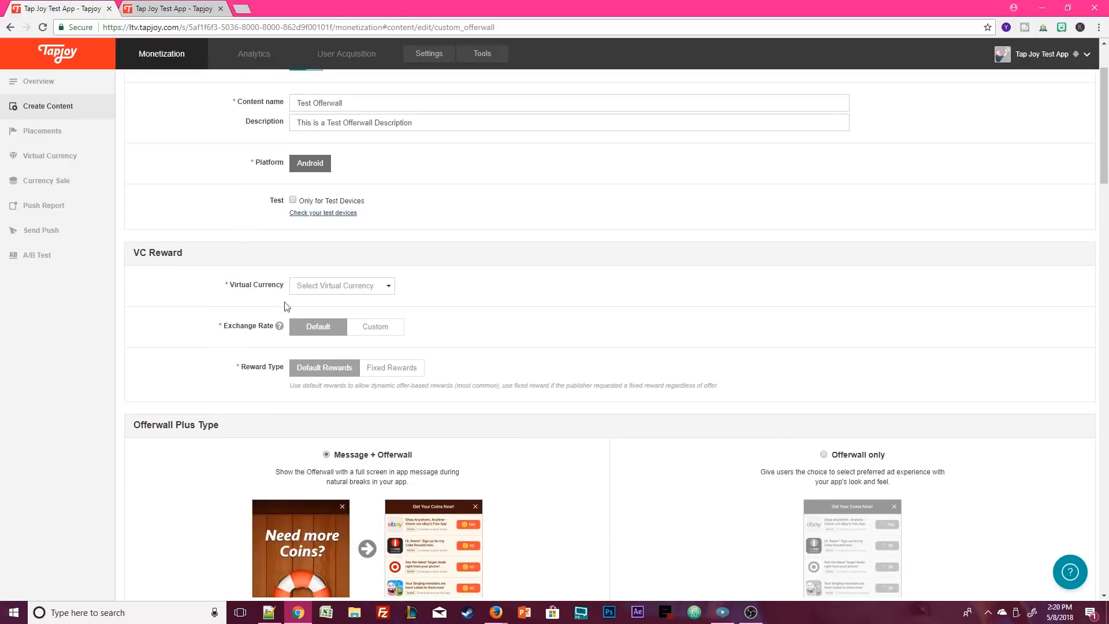
click(376, 293)
click(372, 307)
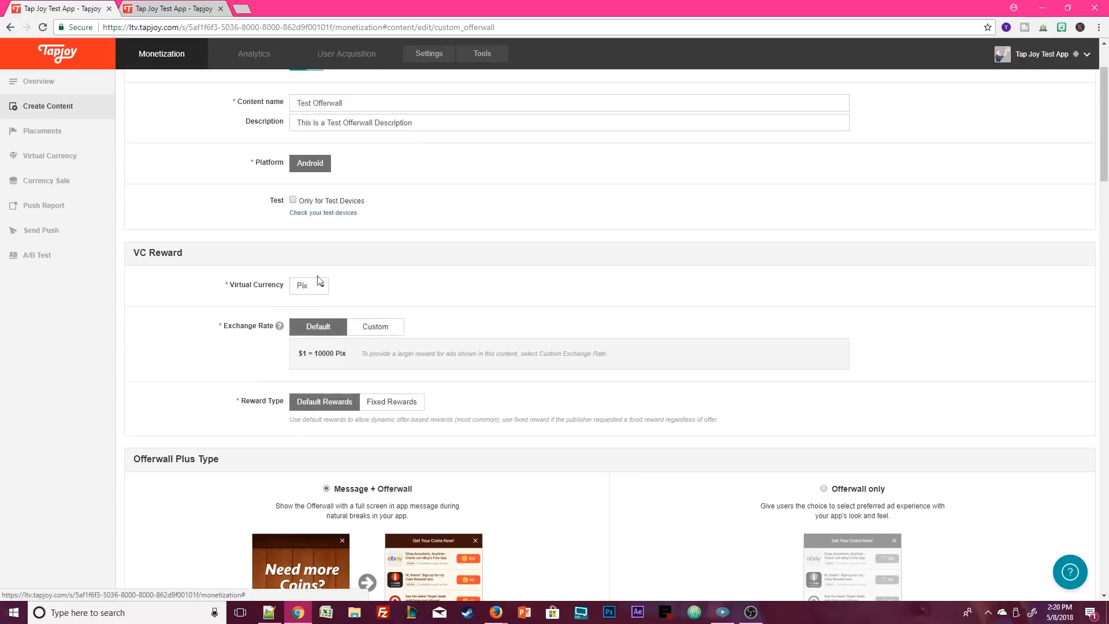
click(388, 327)
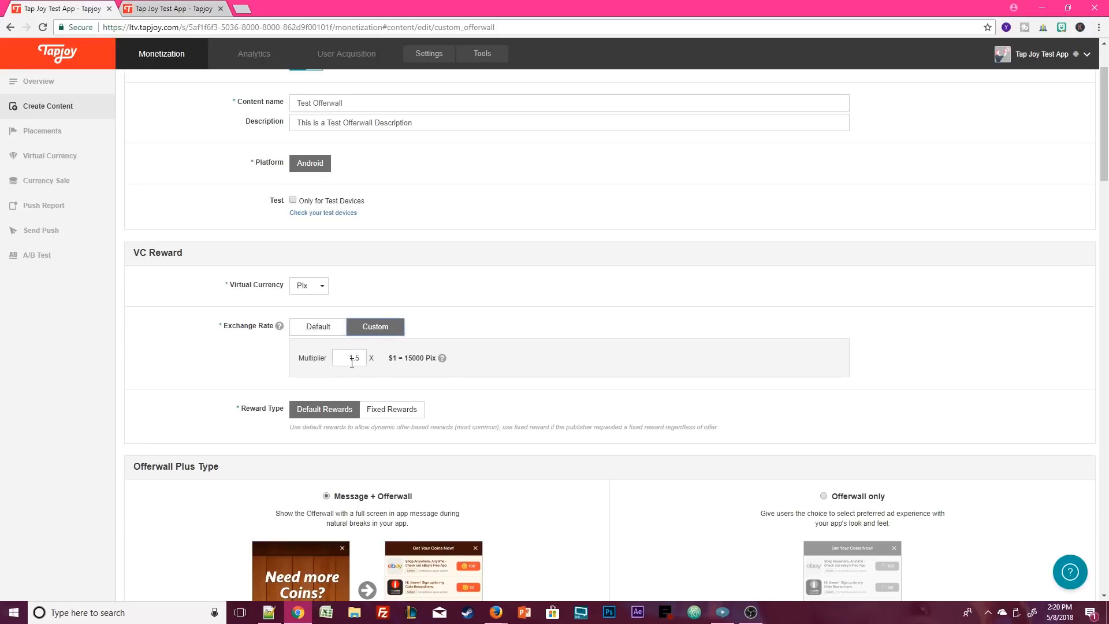
mouse_move(443, 361)
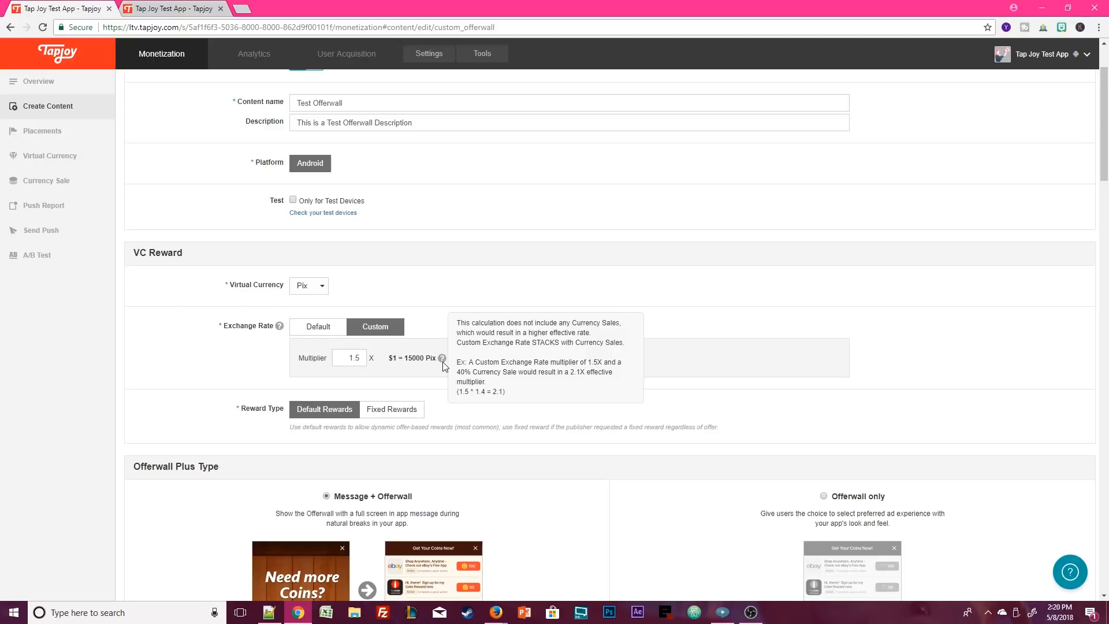
click(320, 328)
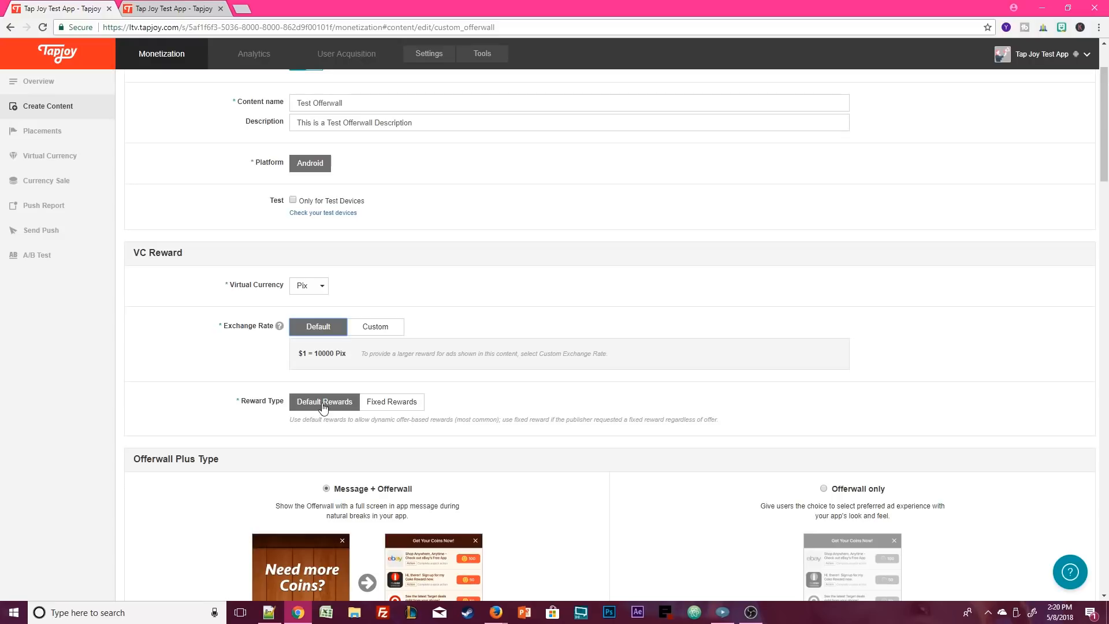
Step: Switch the reward type to Fixed Rewards with a reward amount of 100
click(392, 403)
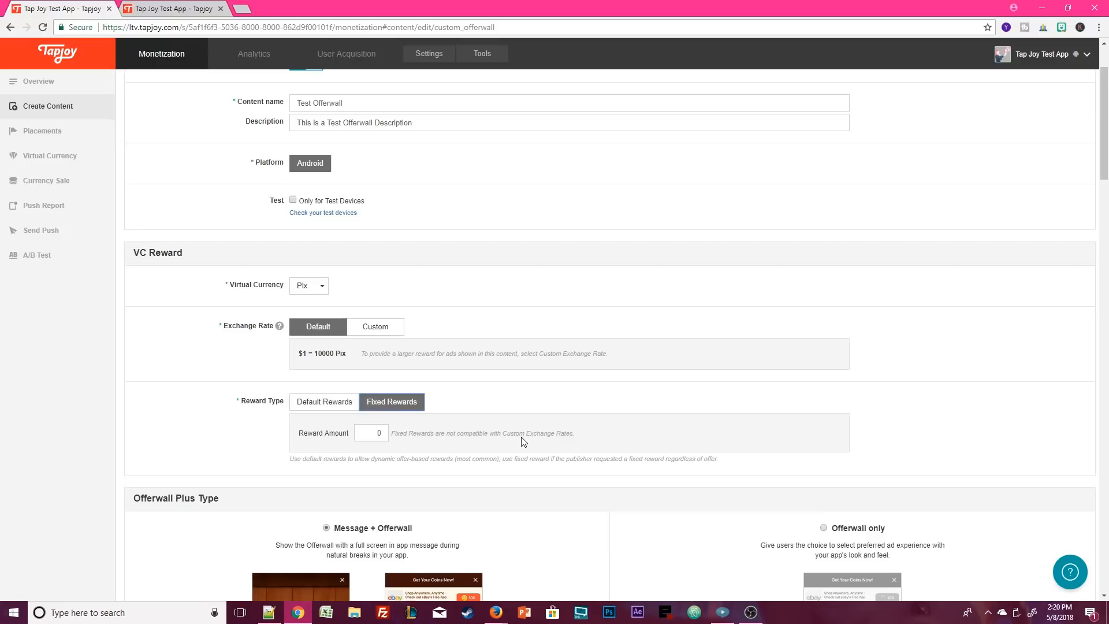
drag(377, 337, 431, 332)
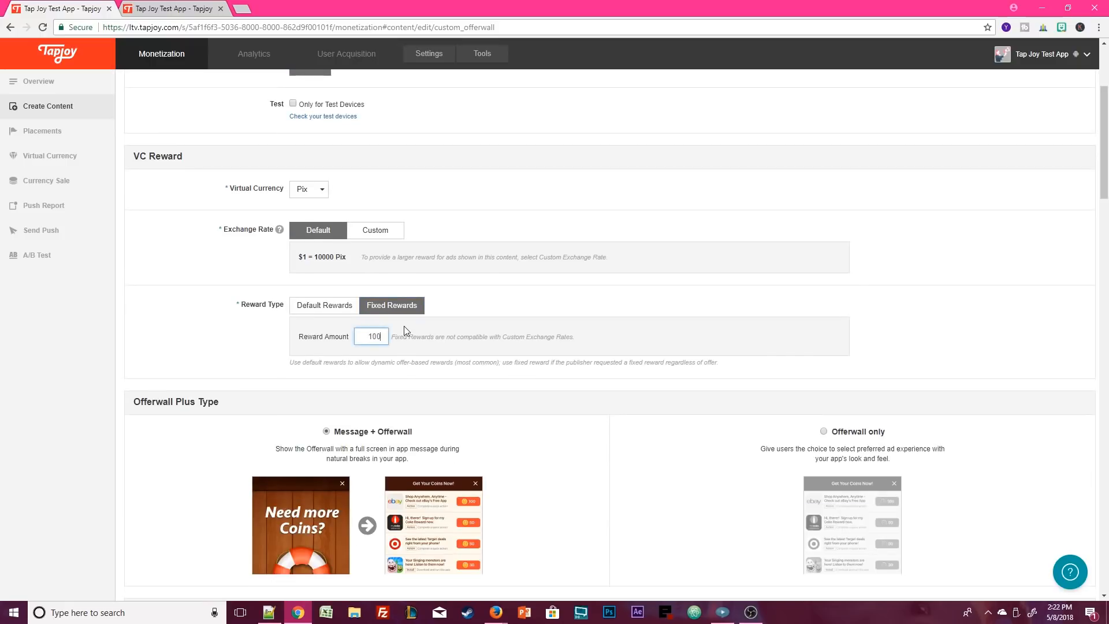
text(0)
drag(360, 341, 450, 346)
click(400, 321)
Step: Set the Offerwall Plus type to Offerwall only
scroll(549, 314, down, 3)
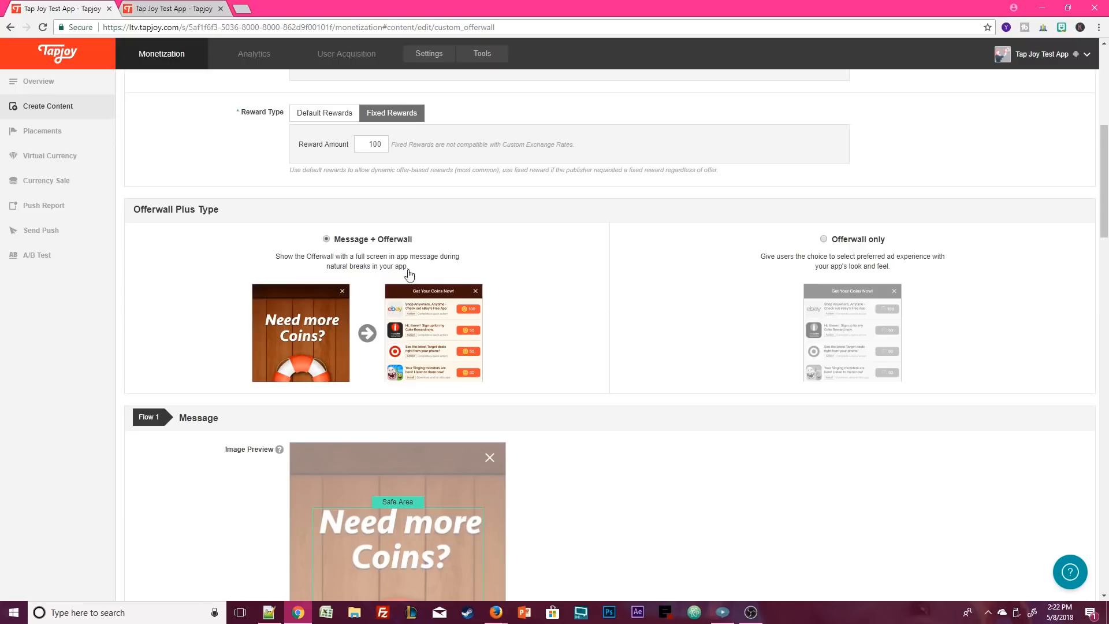
click(924, 305)
click(415, 405)
Step: Compare the Deep Blue, Tapjoy and Tapout offer list themes, choose Deep Blue, and check its Currency Sale preview
scroll(519, 289, down, 5)
scroll(520, 289, up, 2)
click(613, 213)
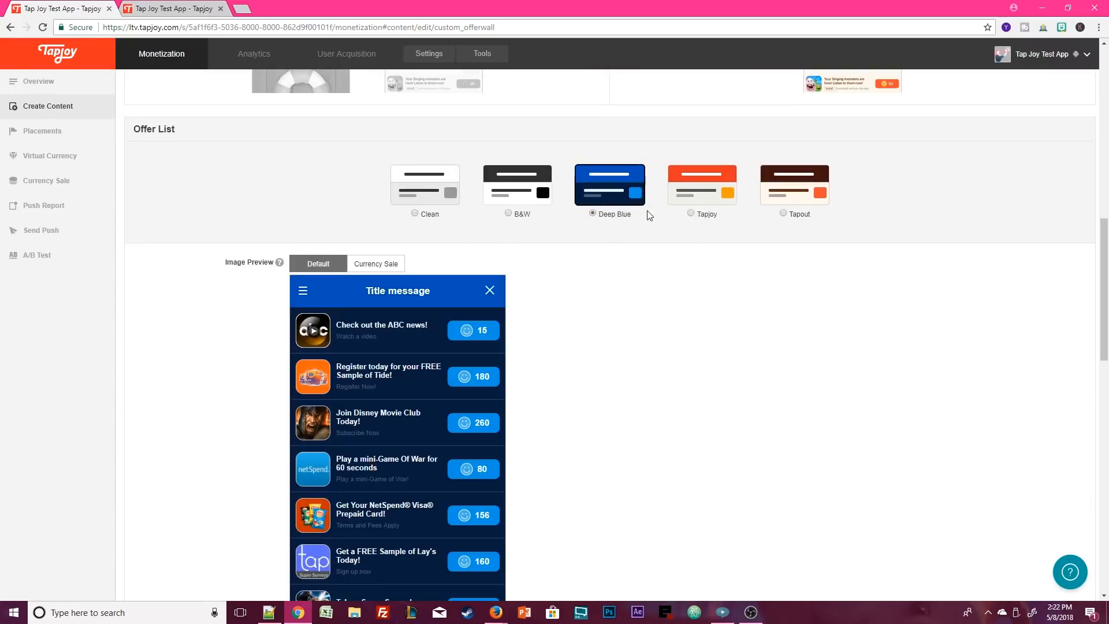
click(701, 216)
click(799, 218)
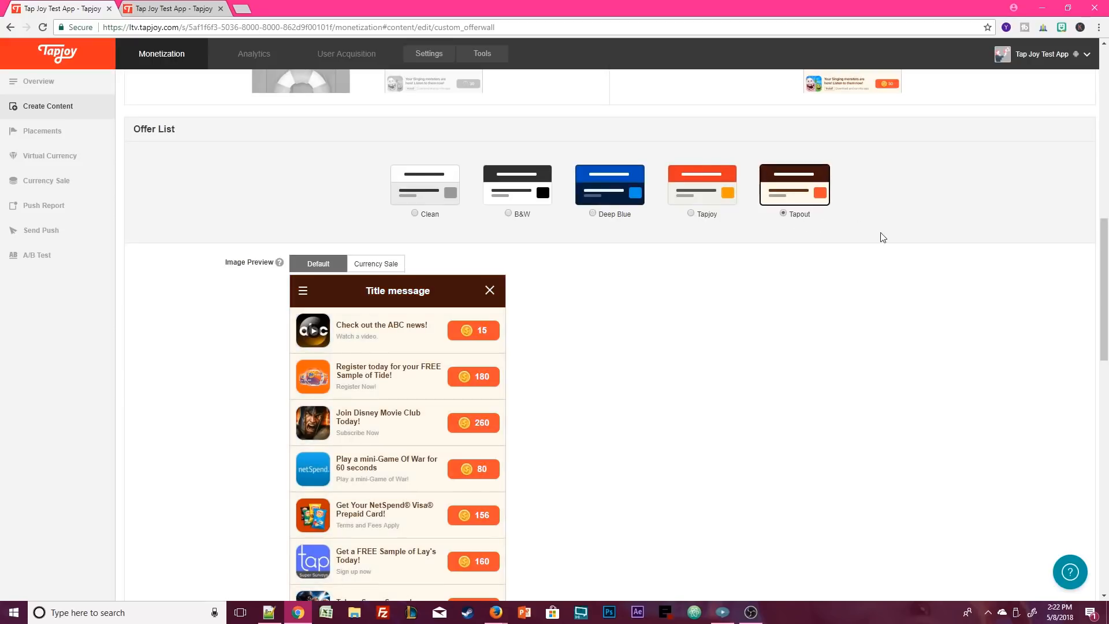
click(612, 220)
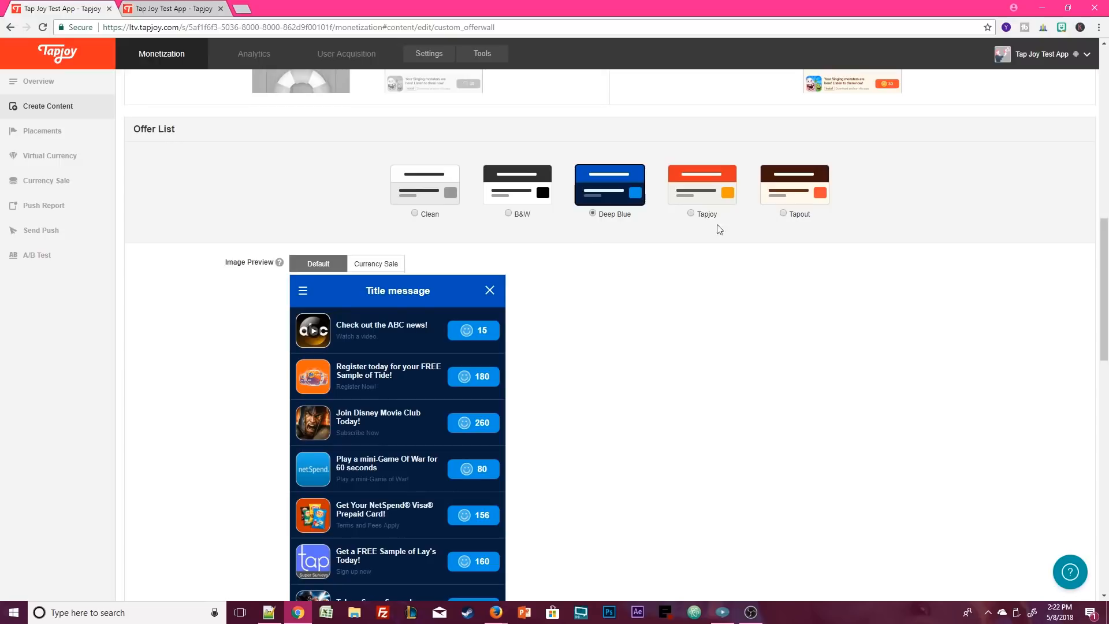
click(387, 264)
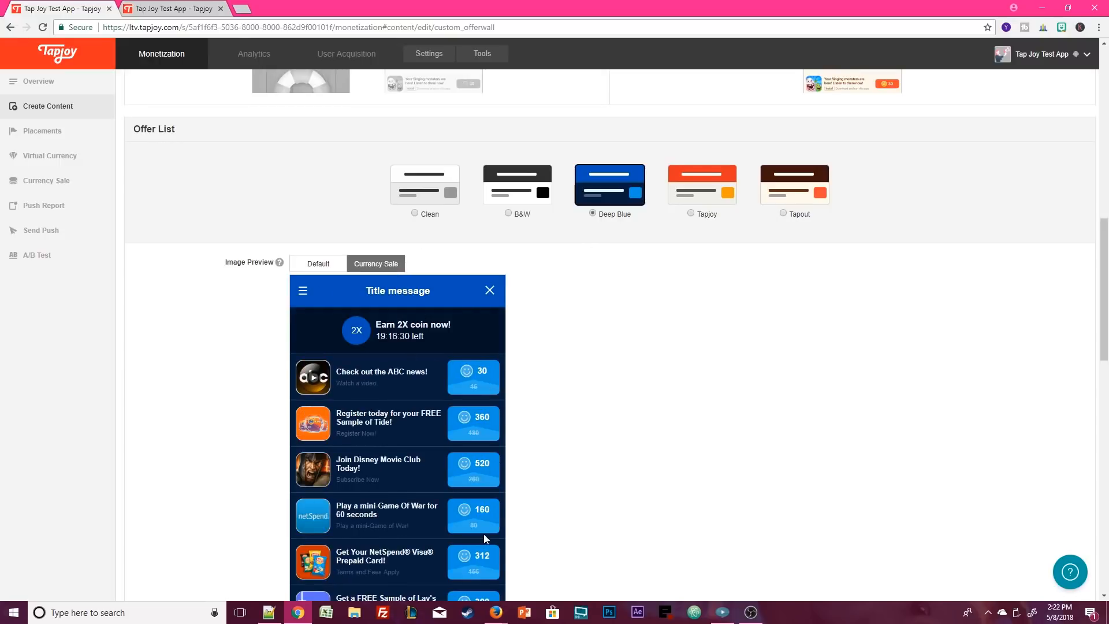
click(318, 263)
Step: Set the offer list's header title to "Test Offerwall Header" and check it in the preview
scroll(646, 288, down, 2)
scroll(646, 289, down, 5)
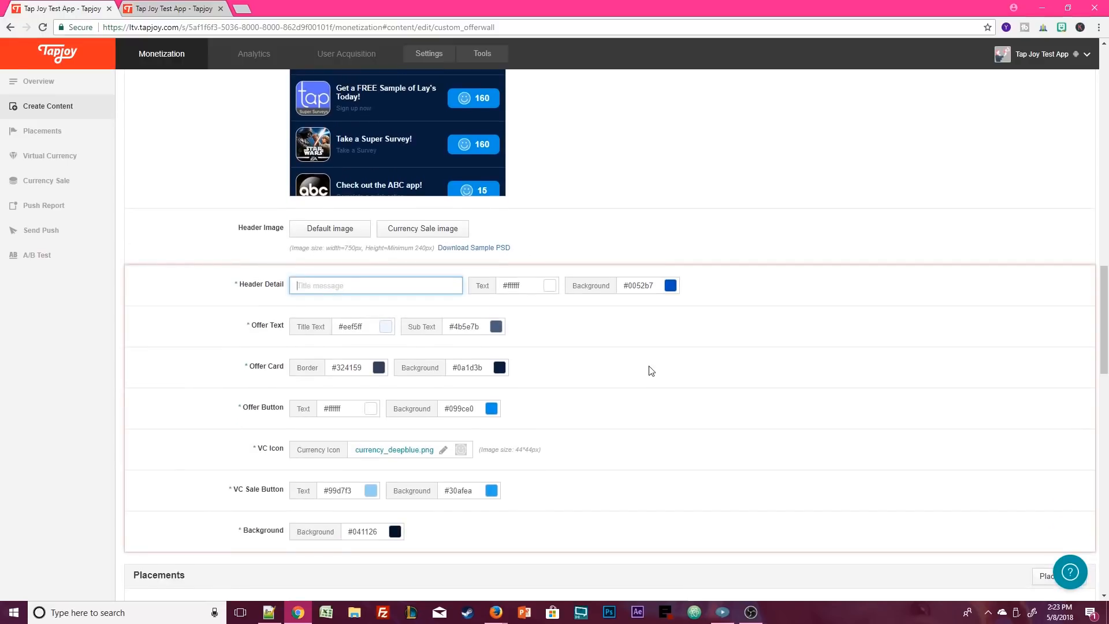
text(Test Offerwall Header)
click(697, 287)
scroll(693, 287, up, 7)
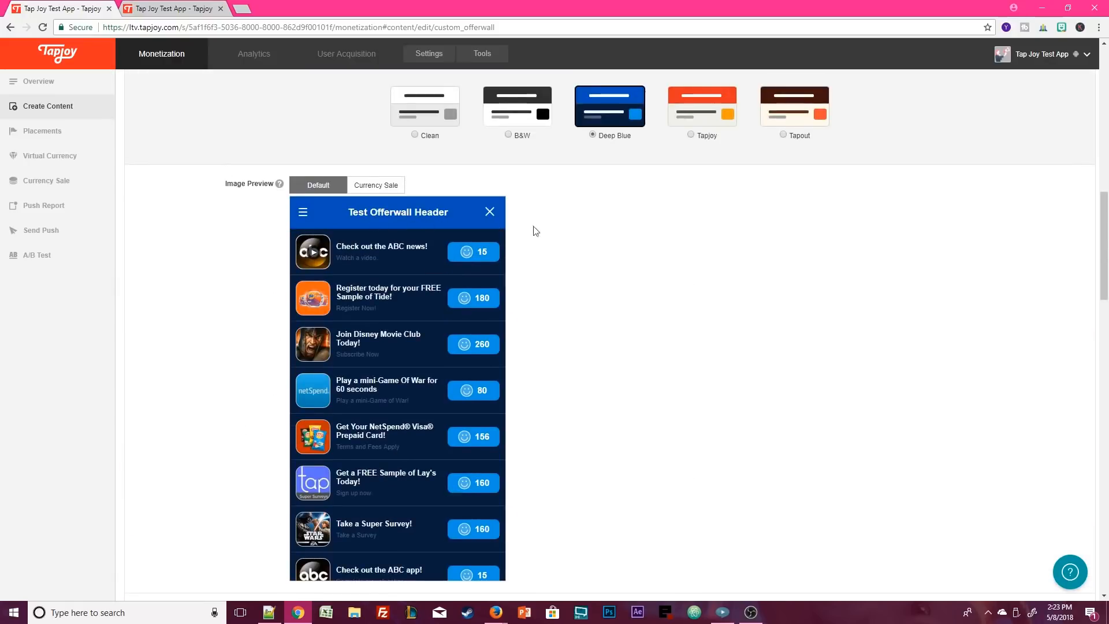
Step: Assign the Offerwall Plus content to the TestPlacement placement
scroll(543, 317, down, 3)
key(Tab)
text(Pixel Offerwall)
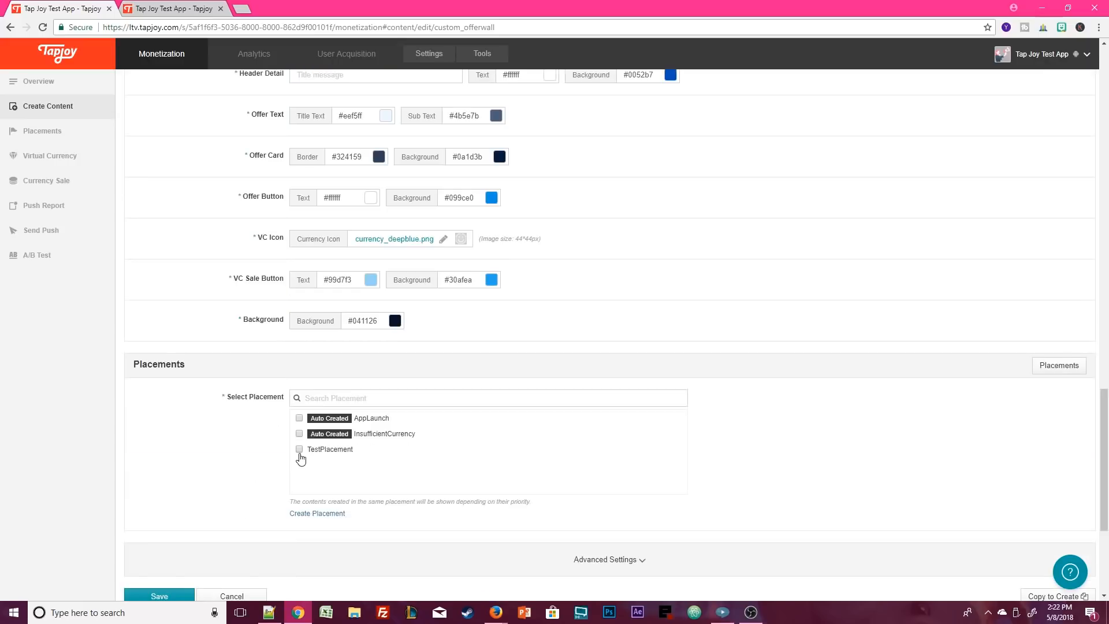
click(300, 450)
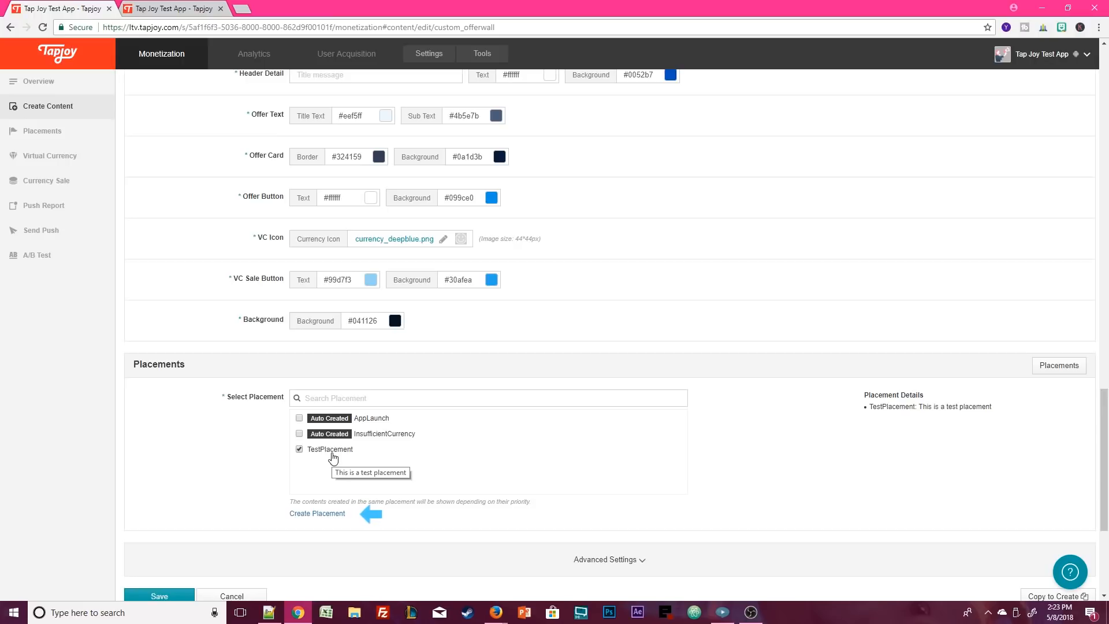
Step: Review the advanced targeting, schedule and frequency settings, and save the Offerwall Plus content
scroll(718, 434, down, 2)
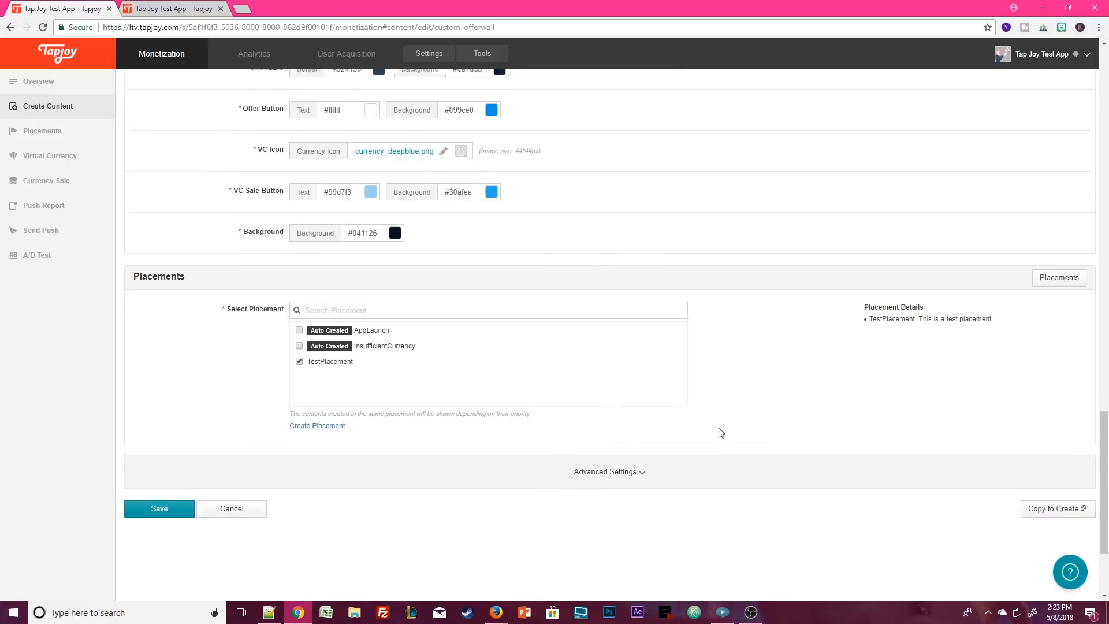
click(633, 462)
scroll(719, 407, down, 4)
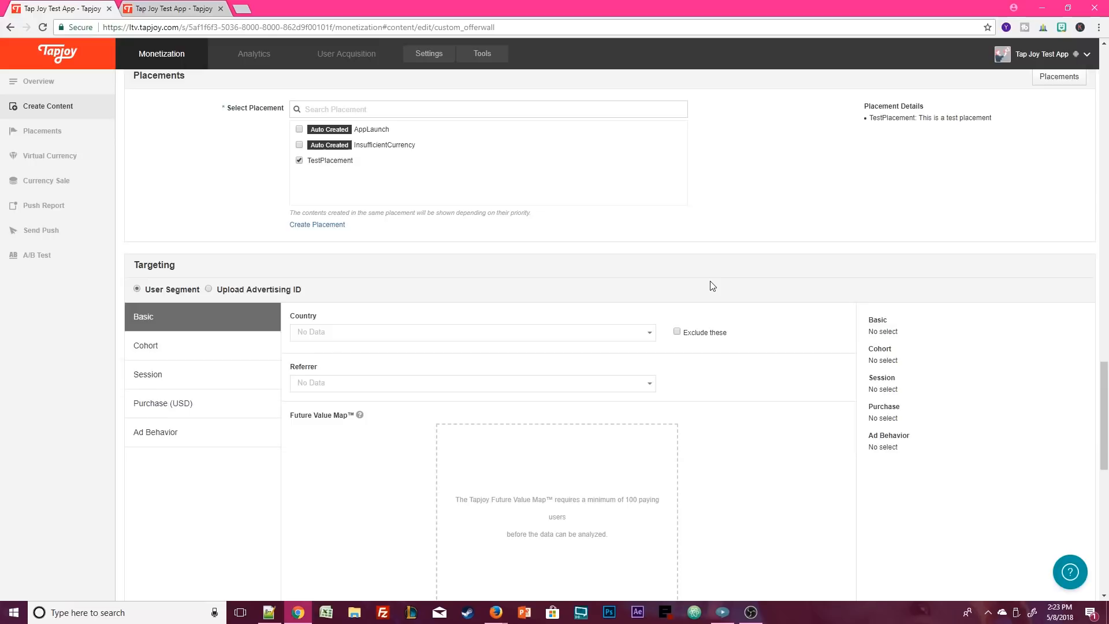
scroll(710, 283, down, 2)
scroll(886, 361, down, 7)
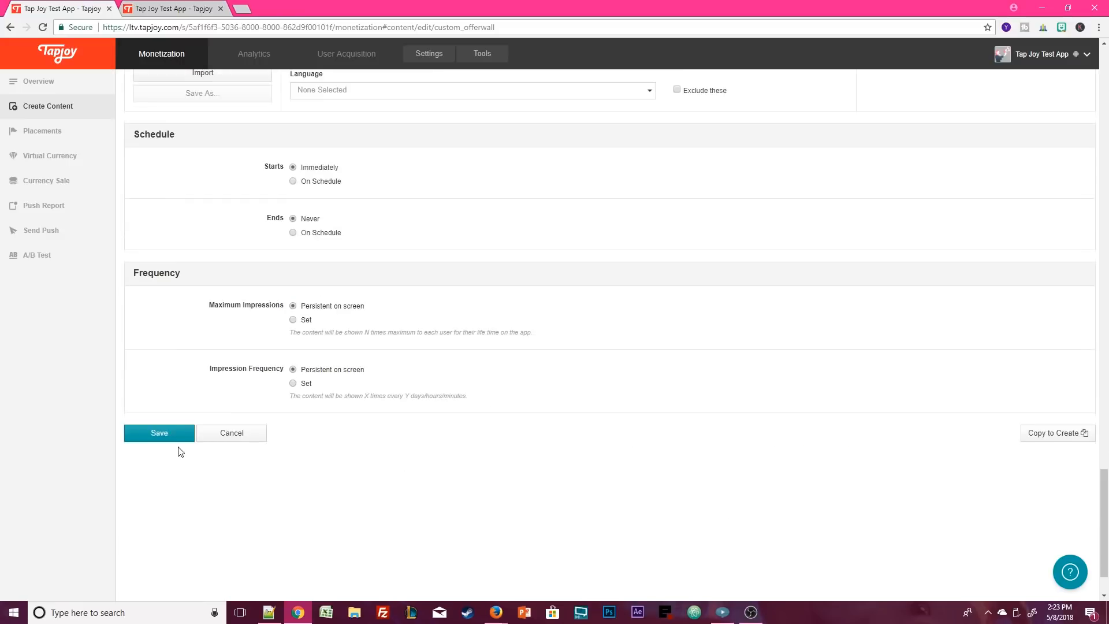
click(176, 513)
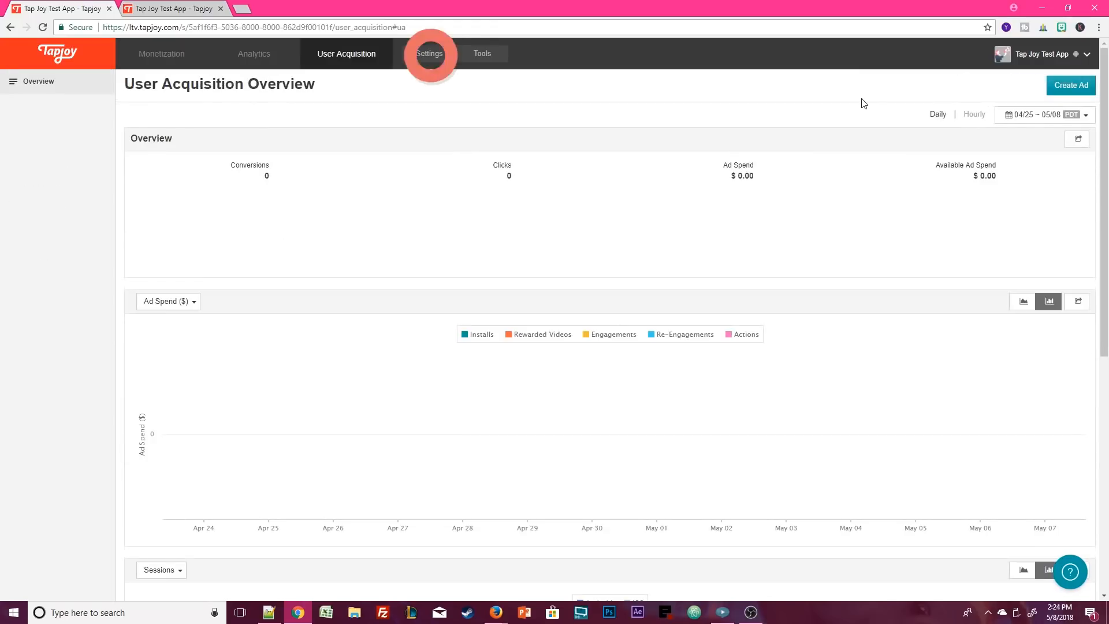
Step: Open the app settings and copy the Android platform's SDK key to the clipboard
click(428, 55)
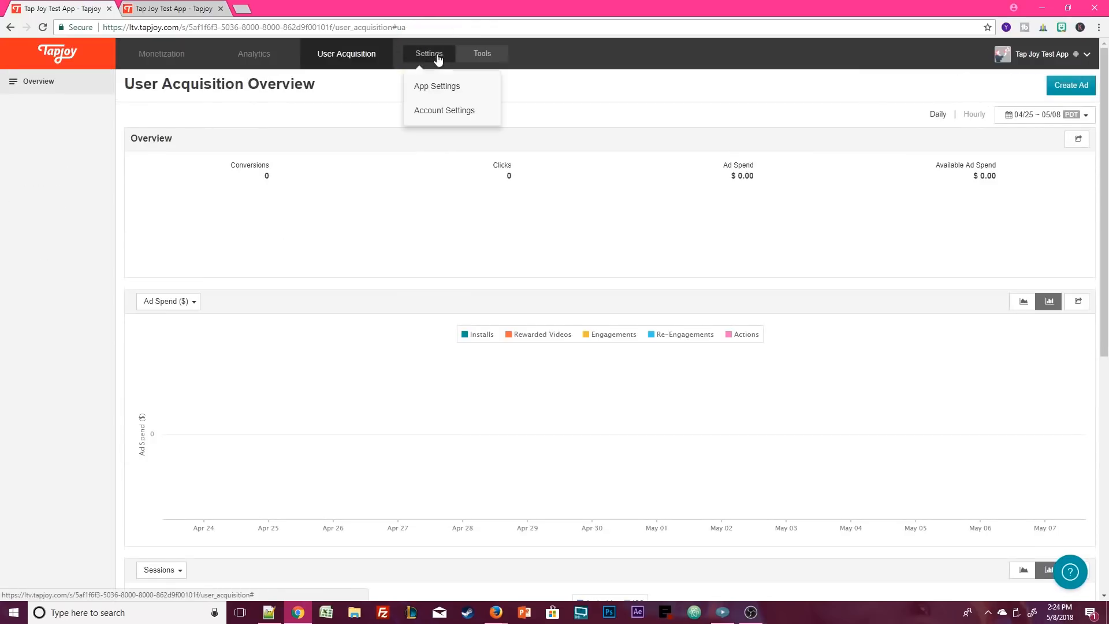
click(453, 93)
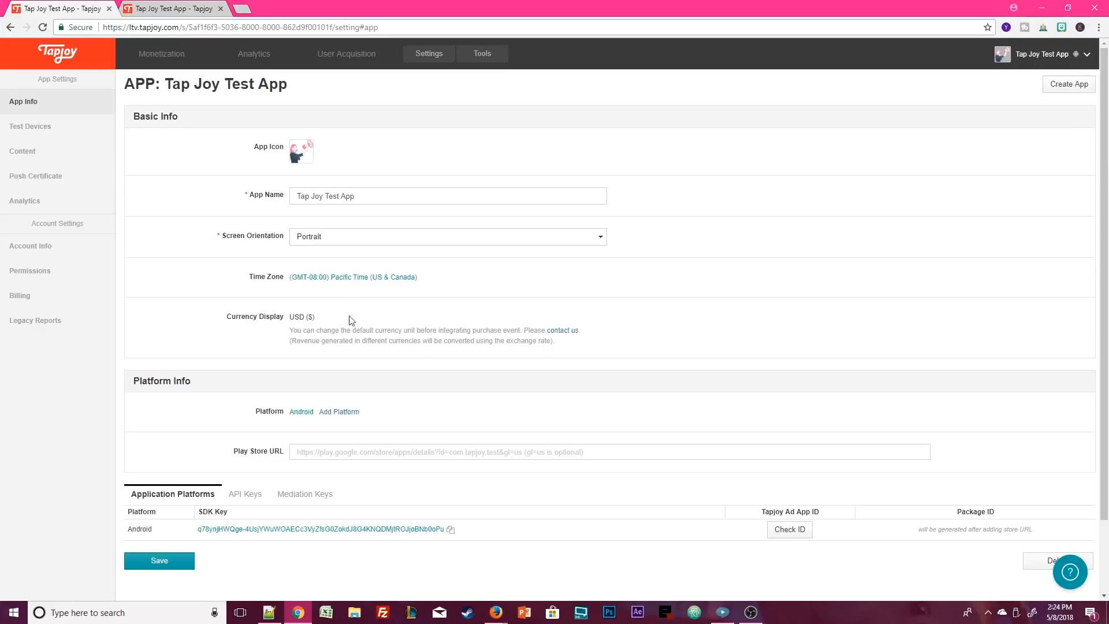
scroll(793, 522, down, 2)
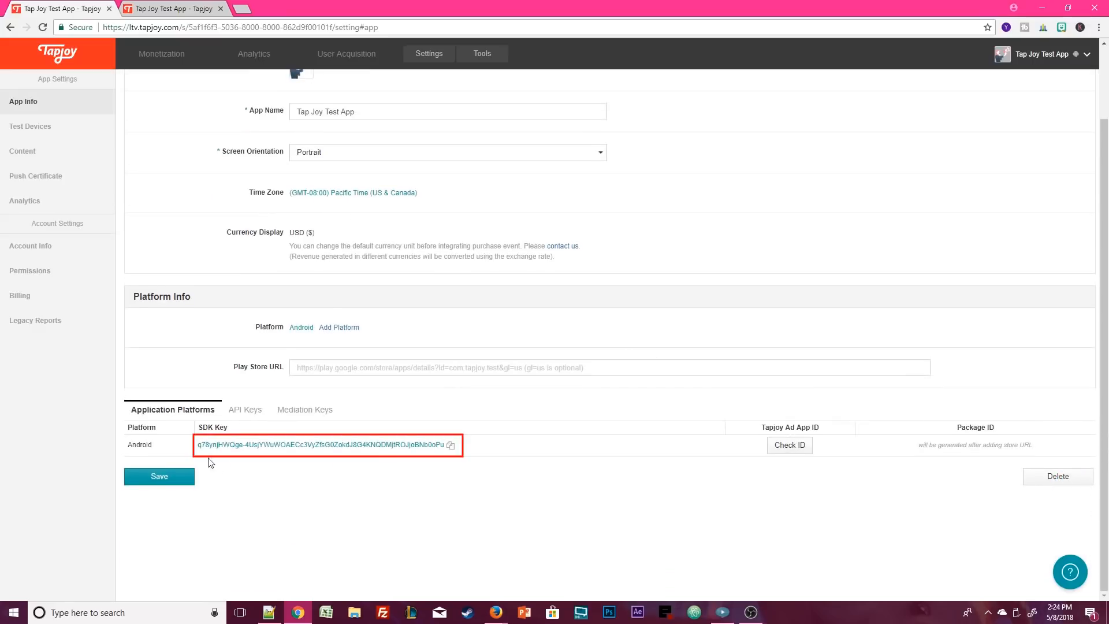
drag(197, 444, 468, 471)
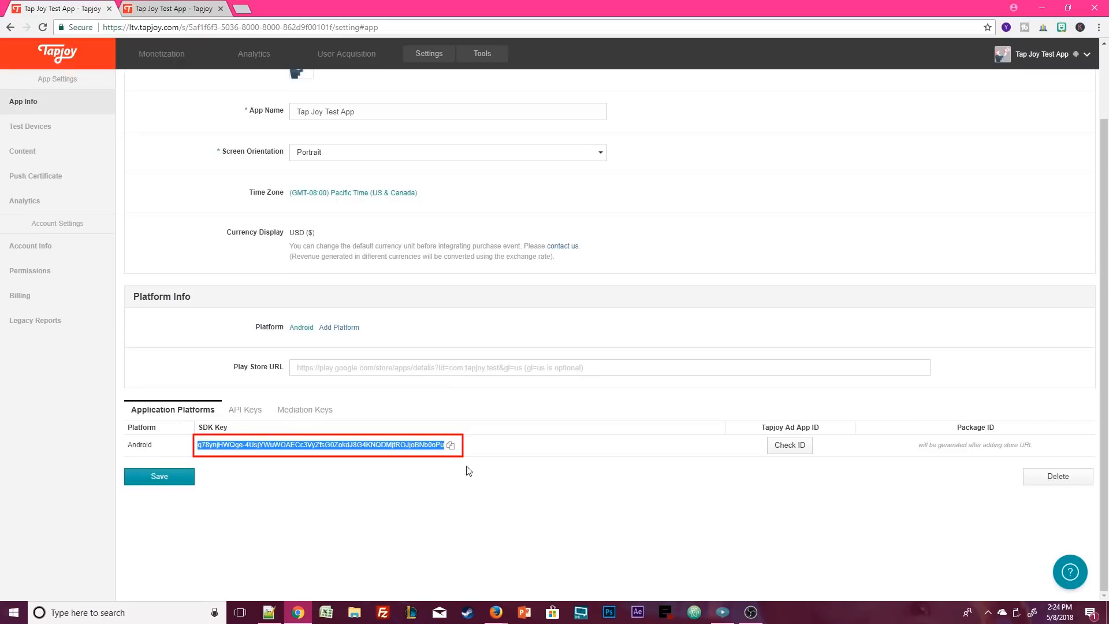
click(450, 445)
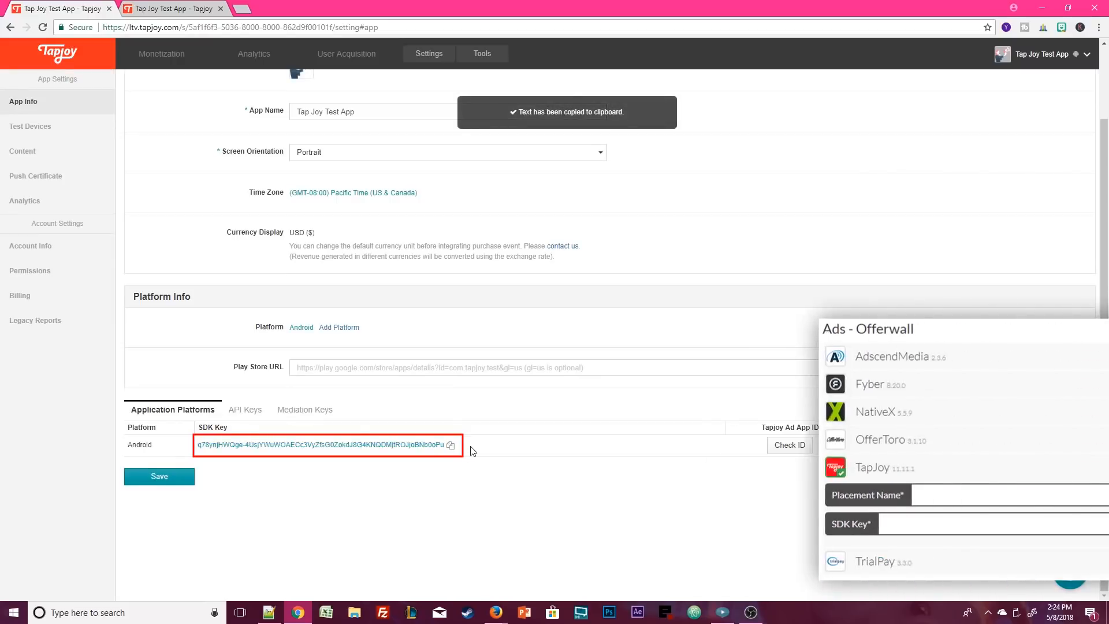